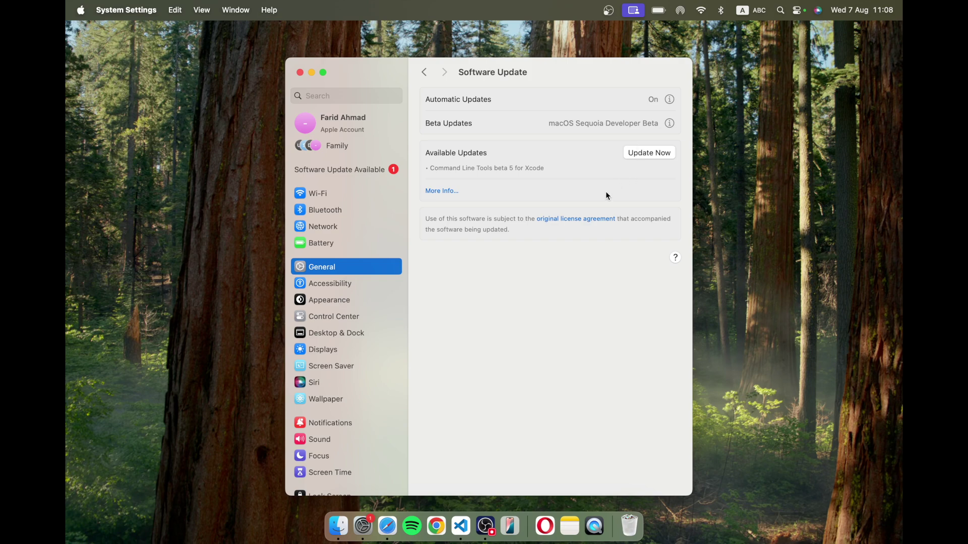
Switch to Safari, bring up The Verge homepage and look through its lead story and feed
key("ctrl+Right")
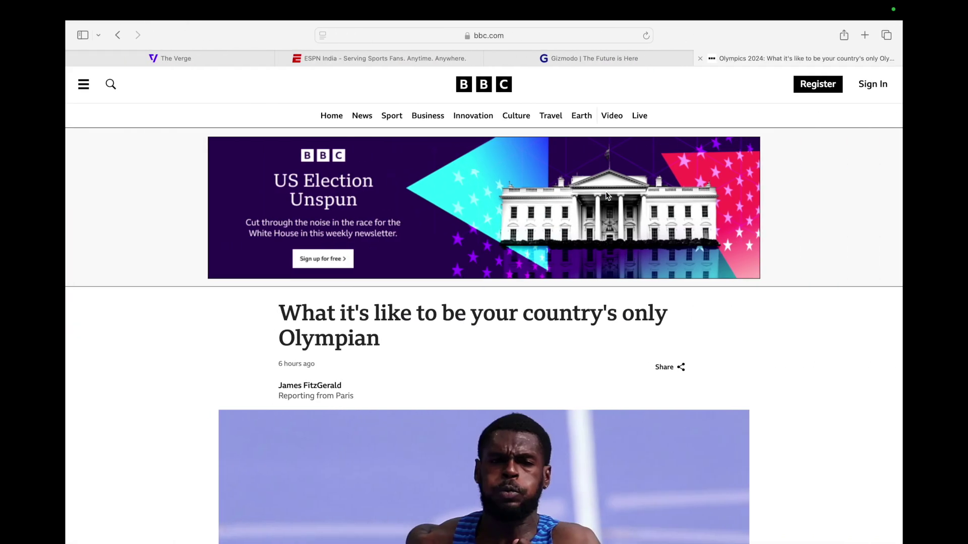
mouse_move(321, 17)
left_click(218, 59)
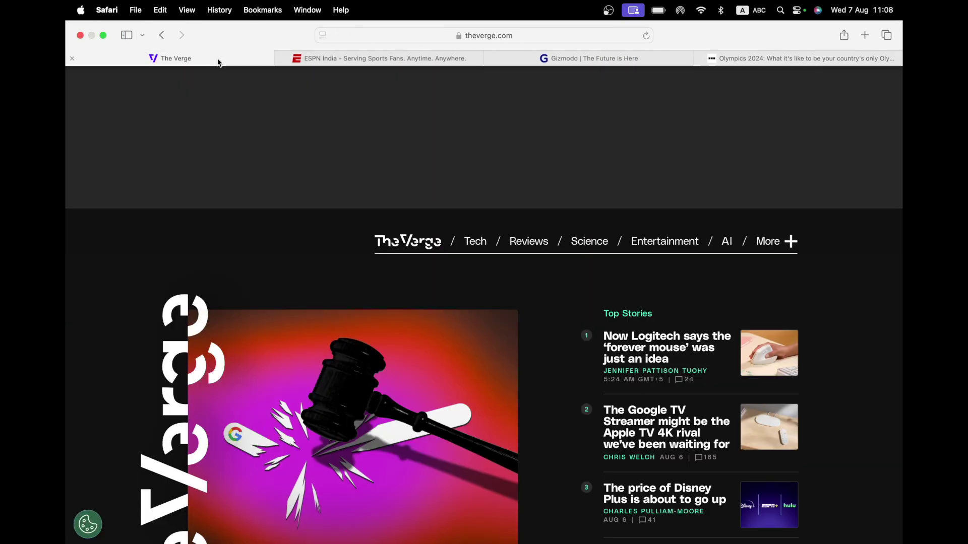
scroll(157, 307, "down", 15)
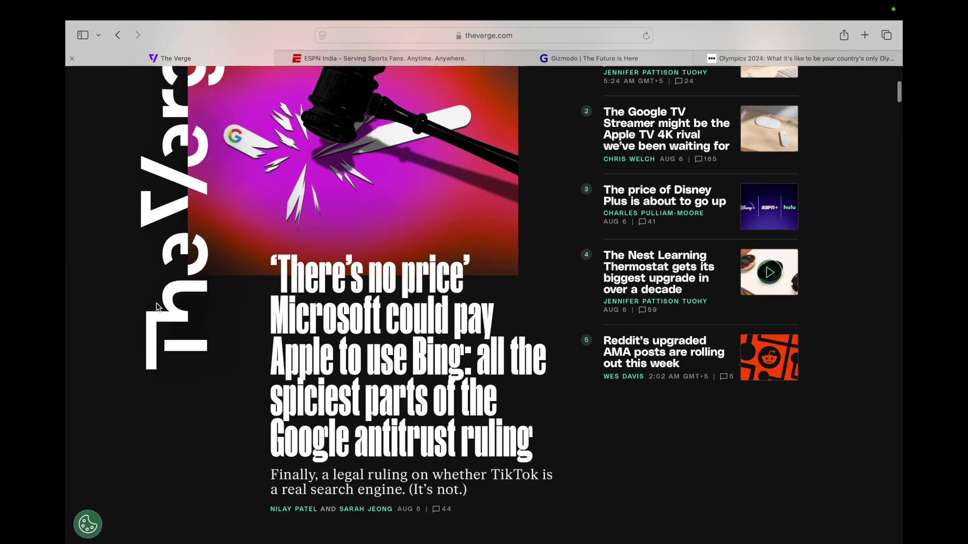
scroll(158, 308, "down", 10)
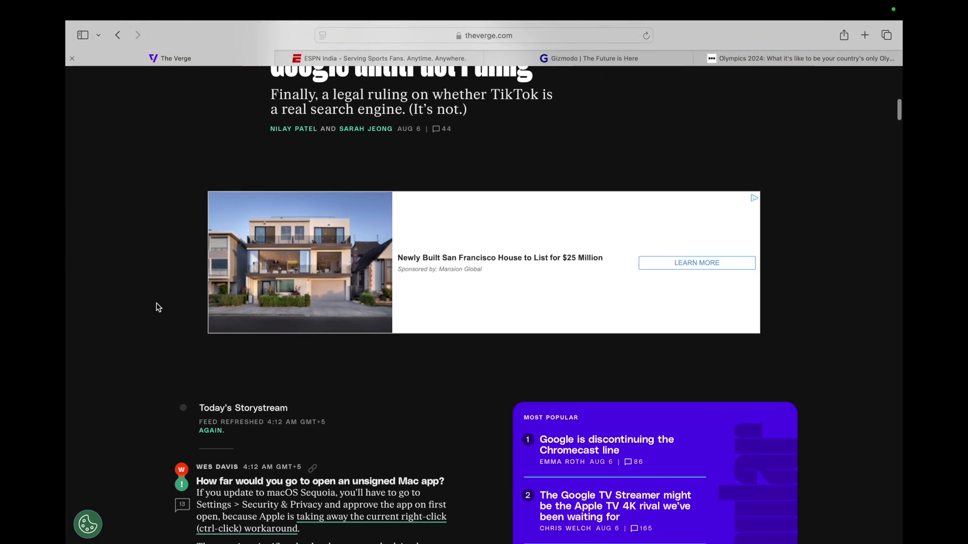
scroll(158, 308, "down", 2)
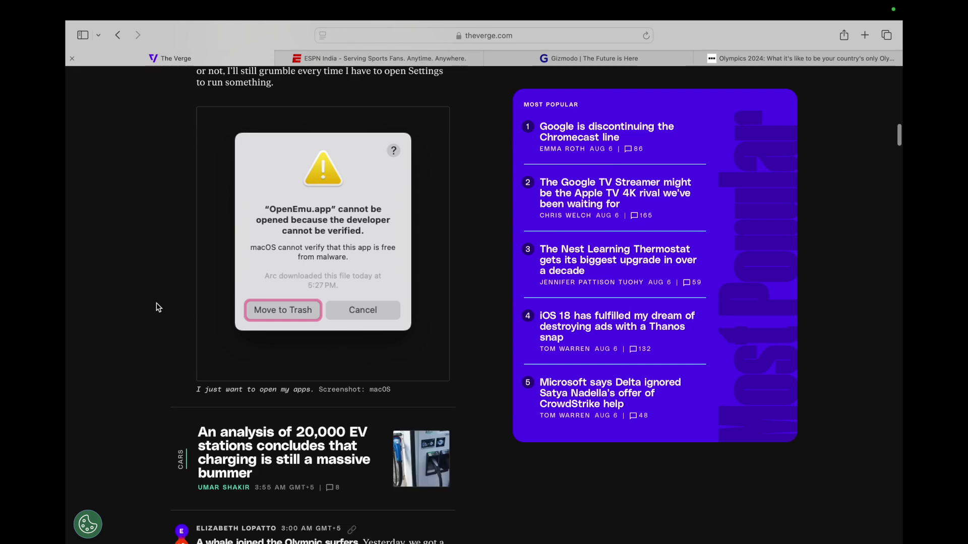
scroll(158, 308, "up", 20)
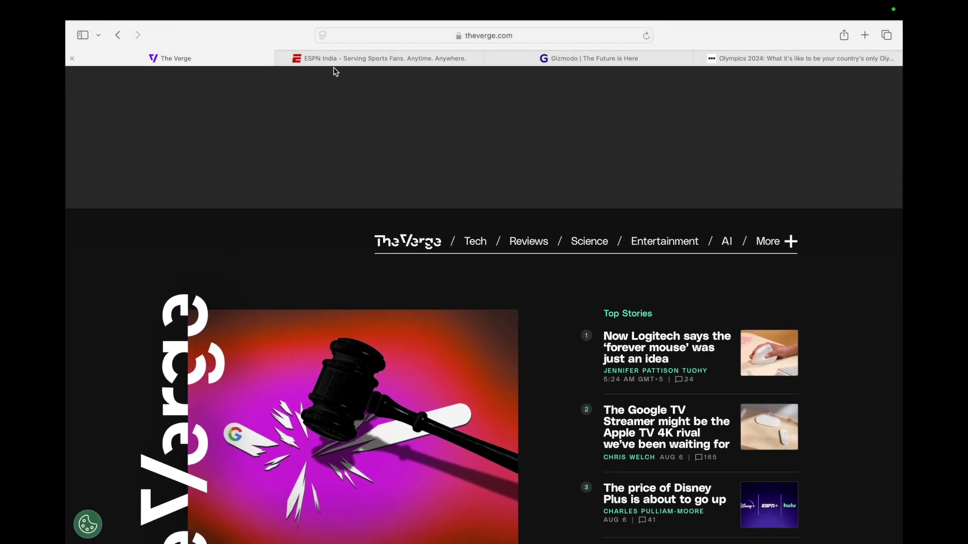
Start Hide Distracting Items on The Verge homepage and hide the gavel lead image and the vertical The Verge logo
left_click(323, 35)
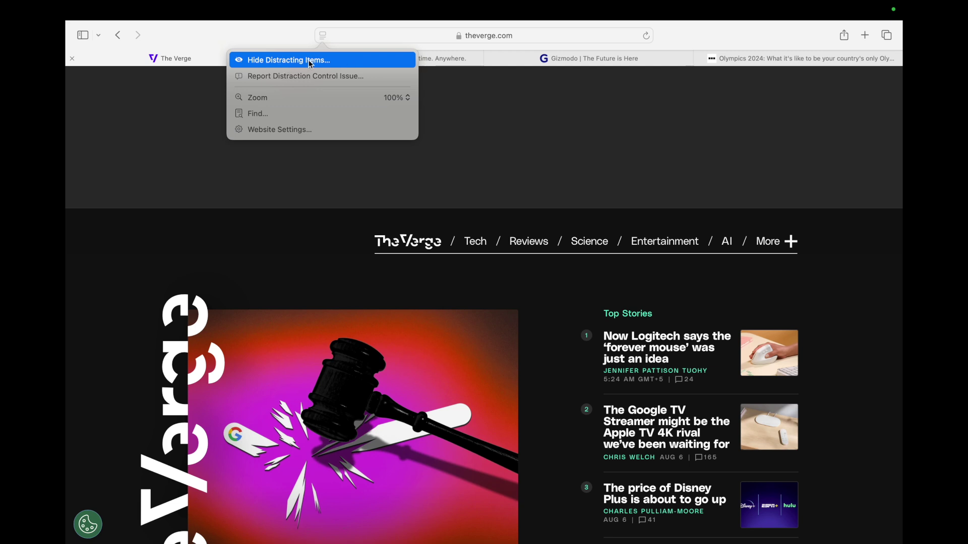
left_click(324, 61)
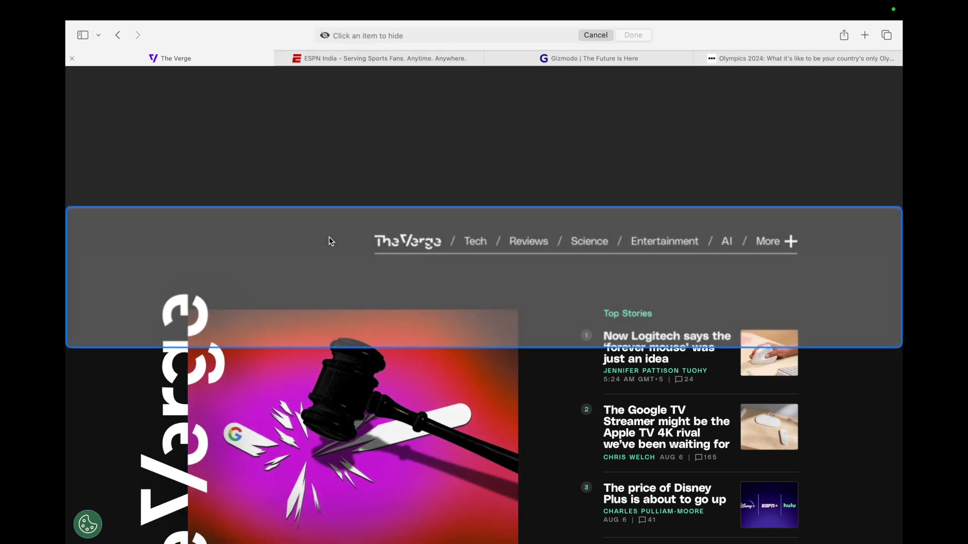
scroll(330, 241, "down", 3)
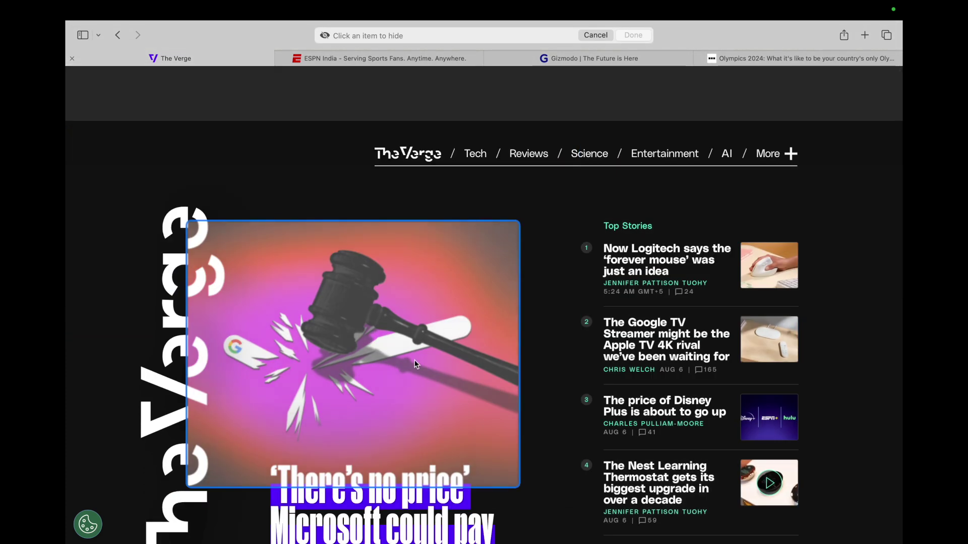
left_click(366, 355)
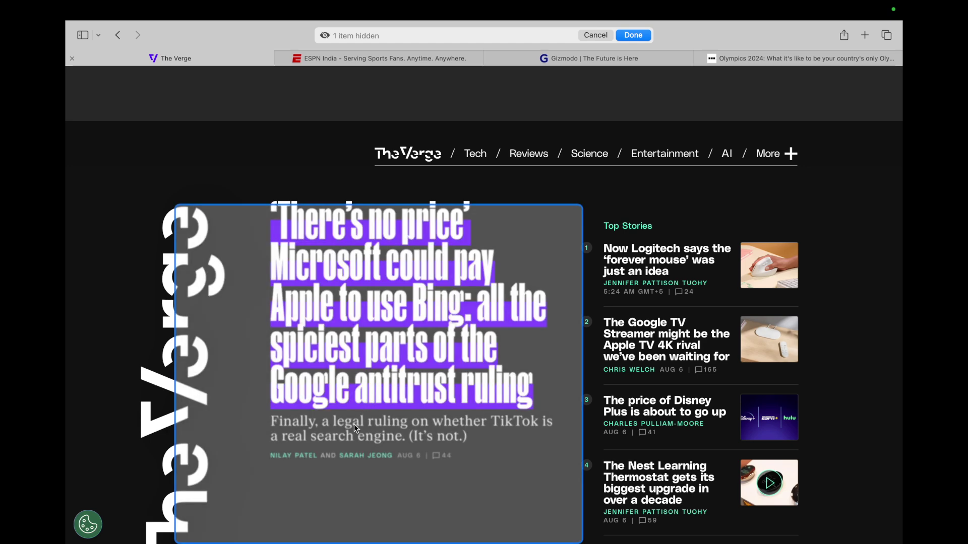
scroll(356, 428, "down", 3)
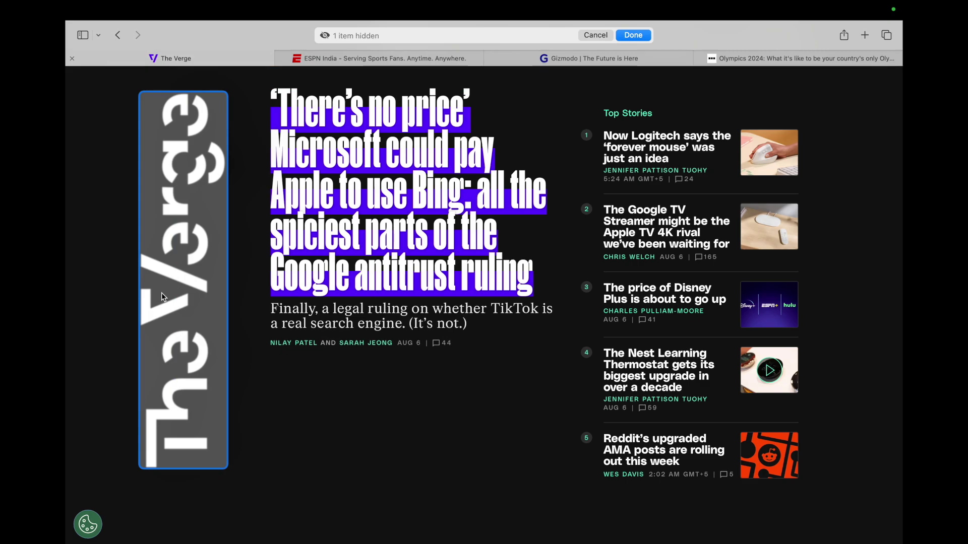
left_click(162, 296)
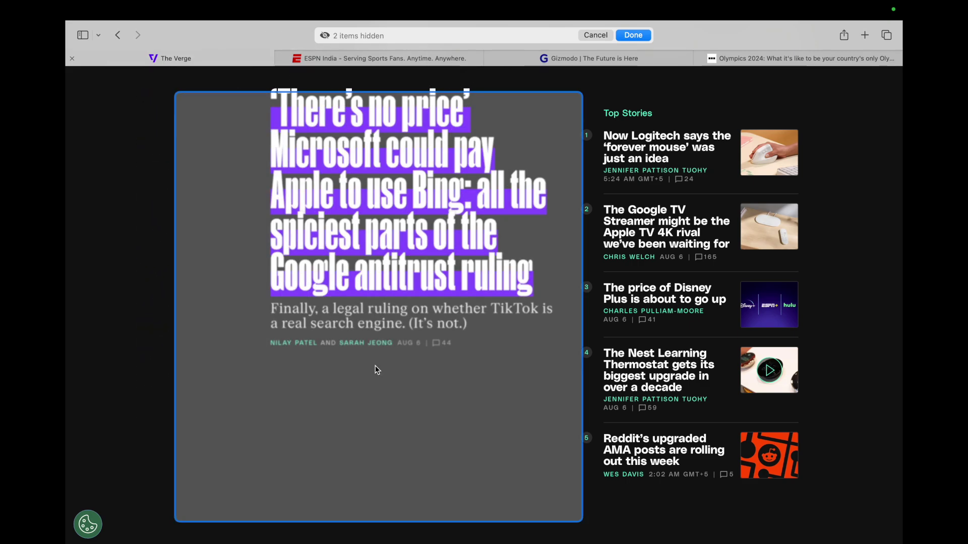
Hide the Reddit daily active users post and the Samsung Galaxy Watch 7 review in the Storystream feed
scroll(377, 370, "down", 10)
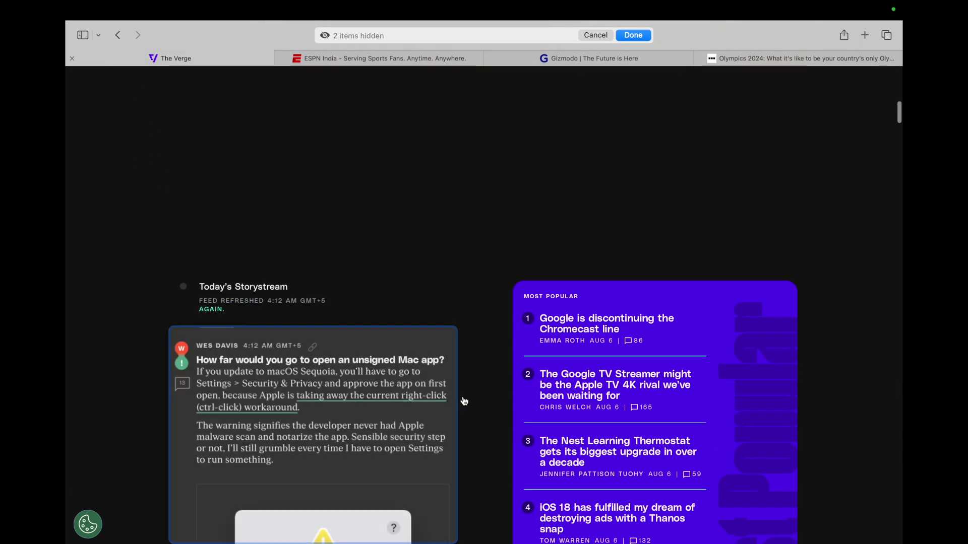
scroll(456, 408, "down", 10)
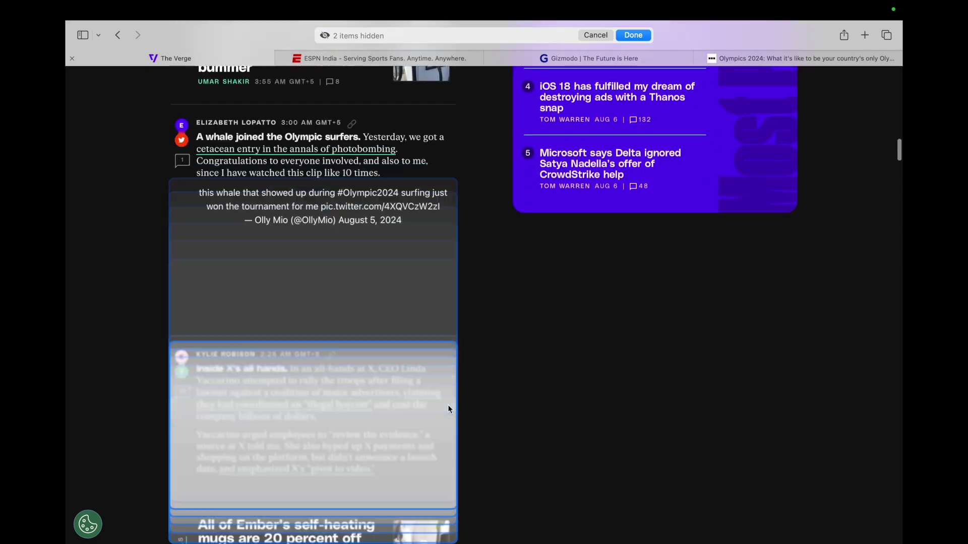
scroll(448, 407, "down", 15)
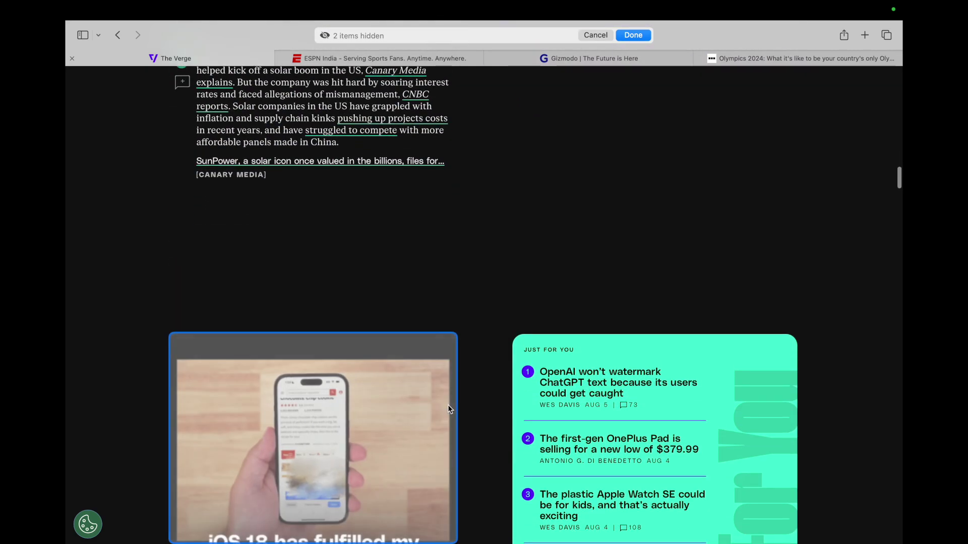
scroll(447, 406, "down", 4)
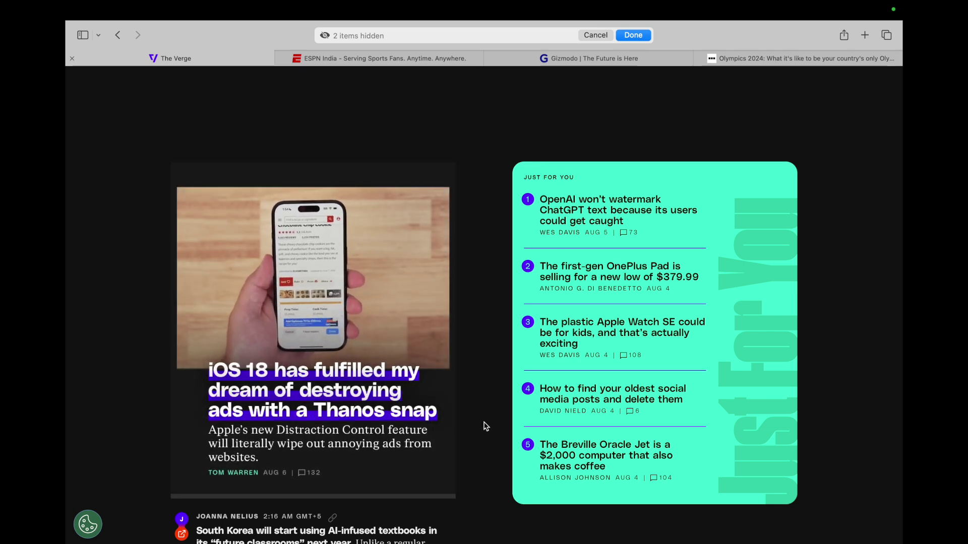
scroll(485, 427, "down", 9)
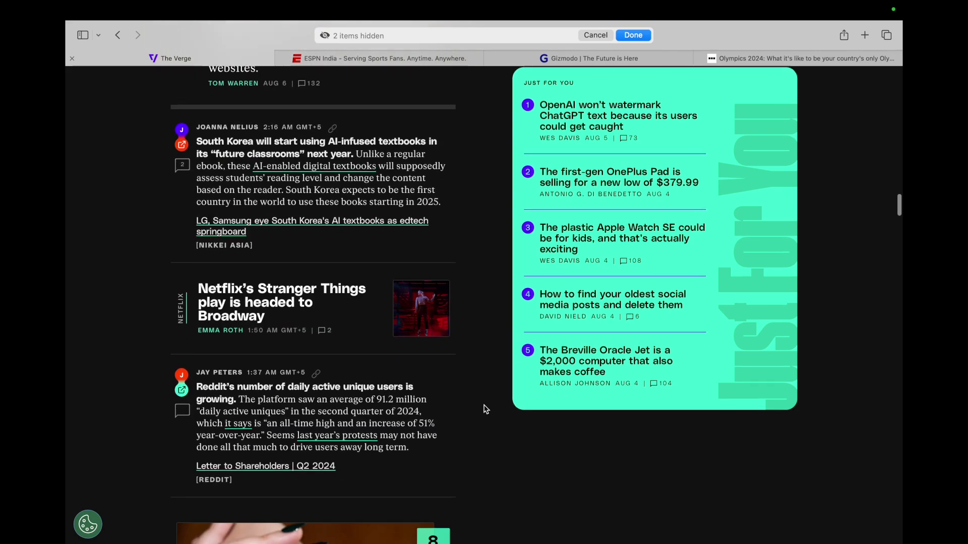
scroll(485, 409, "down", 5)
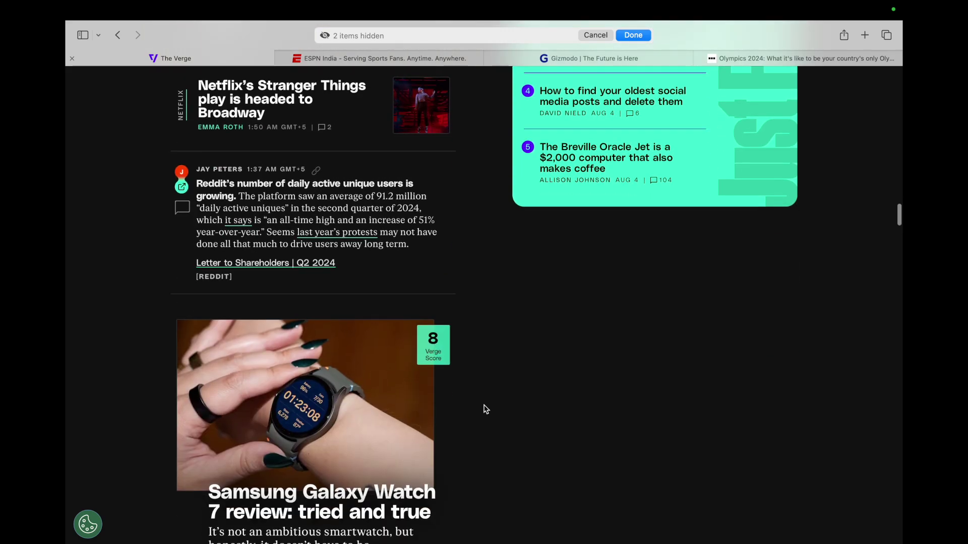
left_click(395, 210)
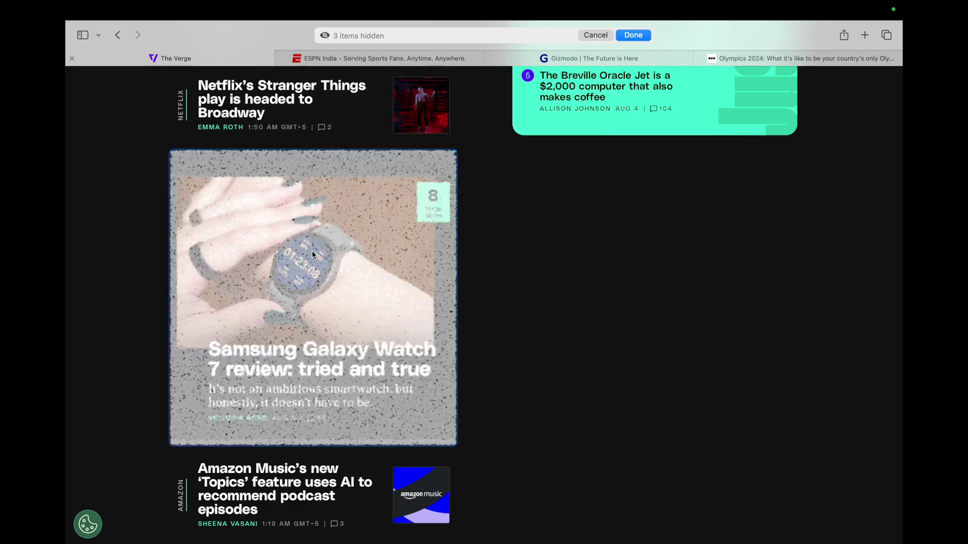
left_click(311, 250)
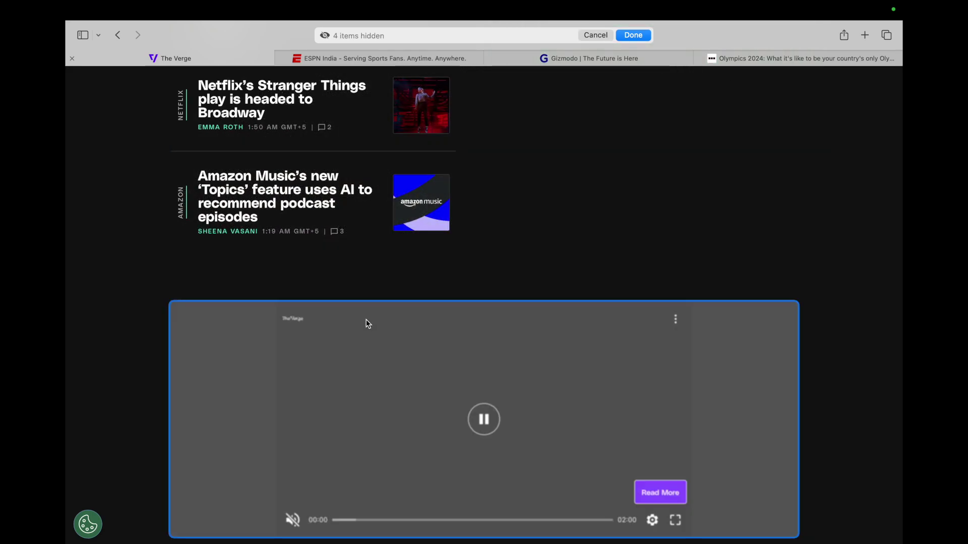
Hide the embedded video player below the Amazon Music story and return to the start of the homepage
scroll(235, 395, "down", 3)
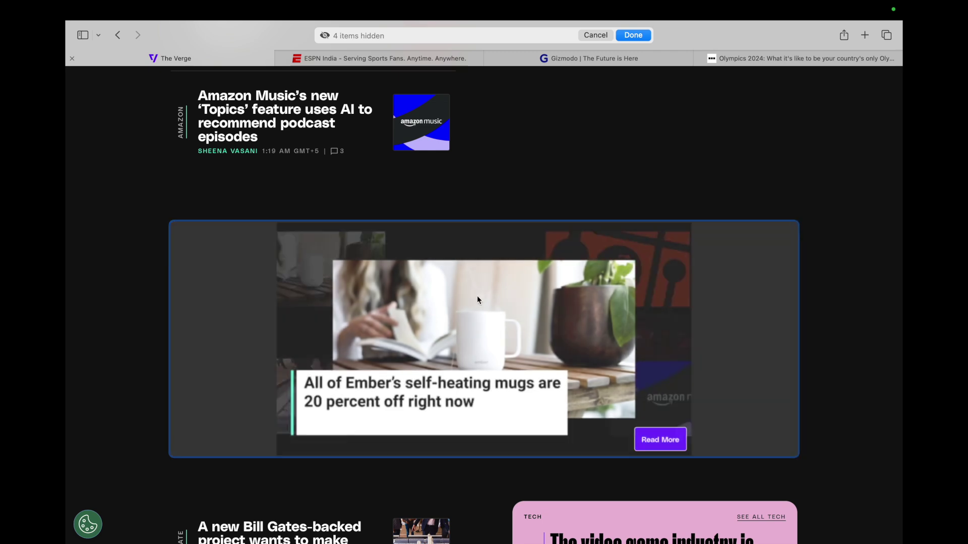
left_click(476, 295)
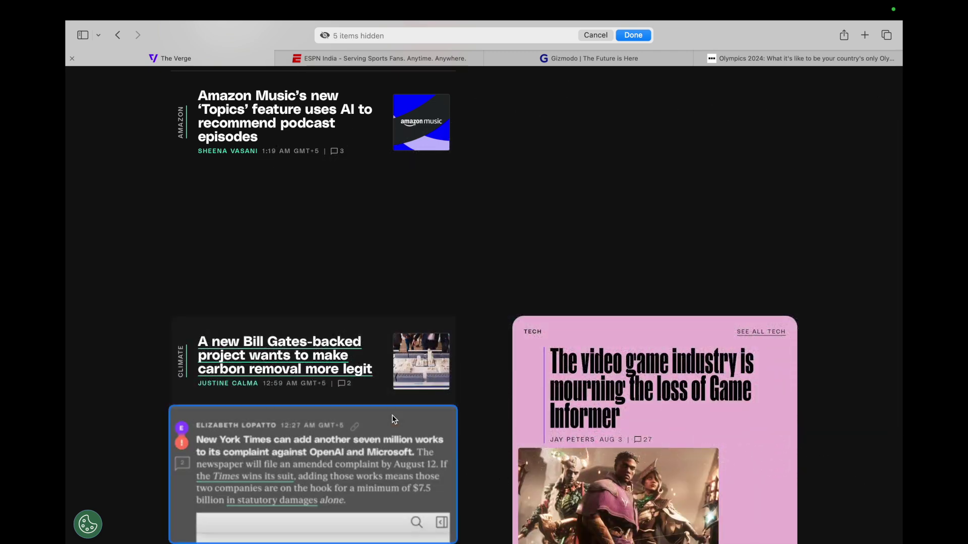
scroll(394, 419, "down", 15)
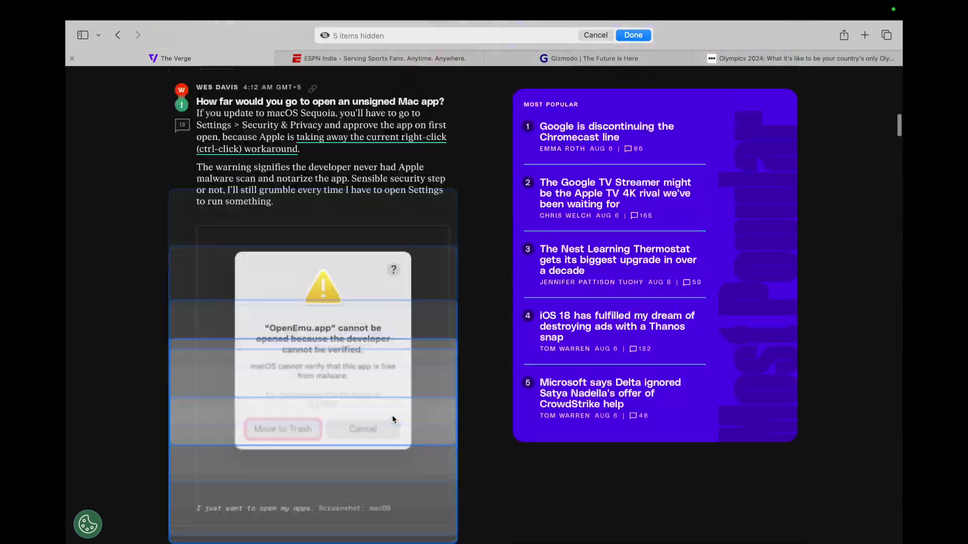
scroll(392, 419, "up", 15)
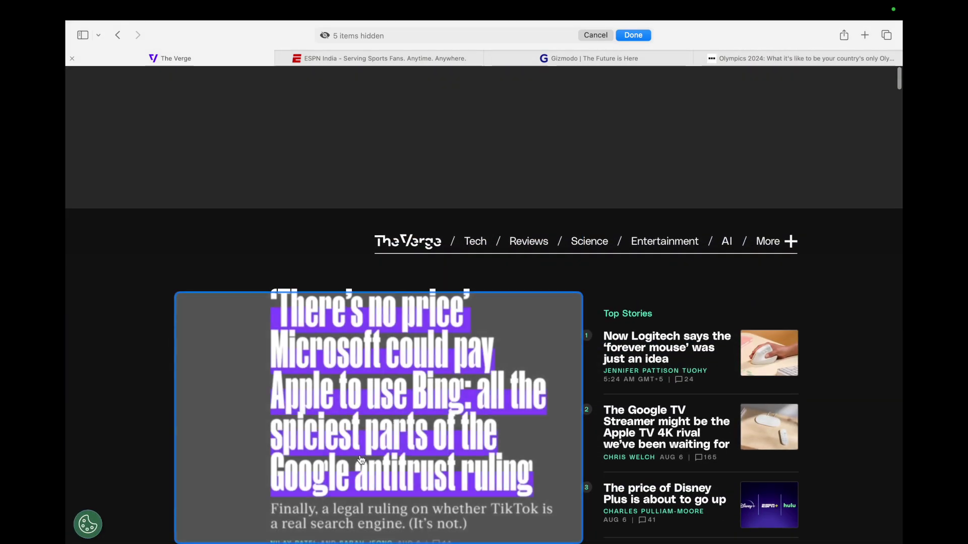
Open the Google antitrust ruling article and use Hide Distracting Items to hide its QuickBooks ad and Most Popular list
mouse_move(611, 15)
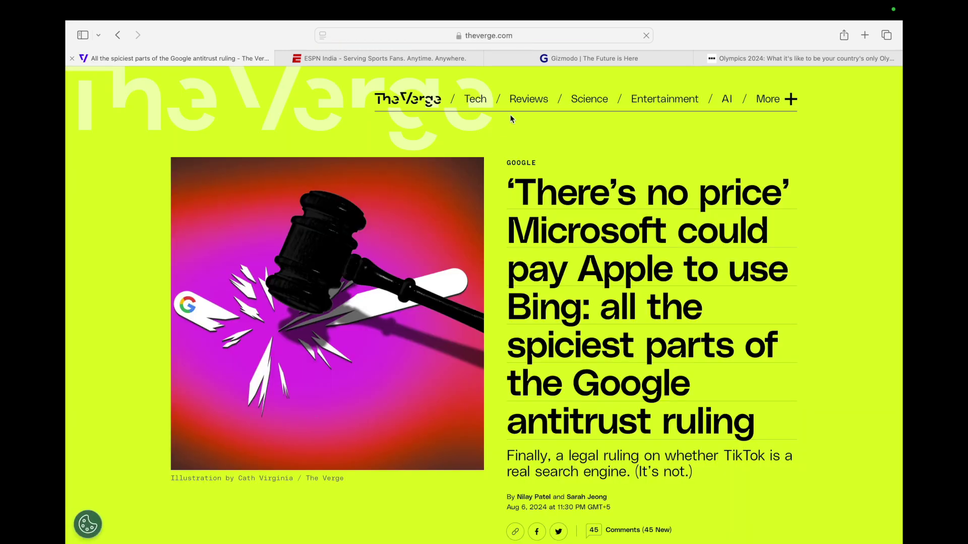
left_click(323, 36)
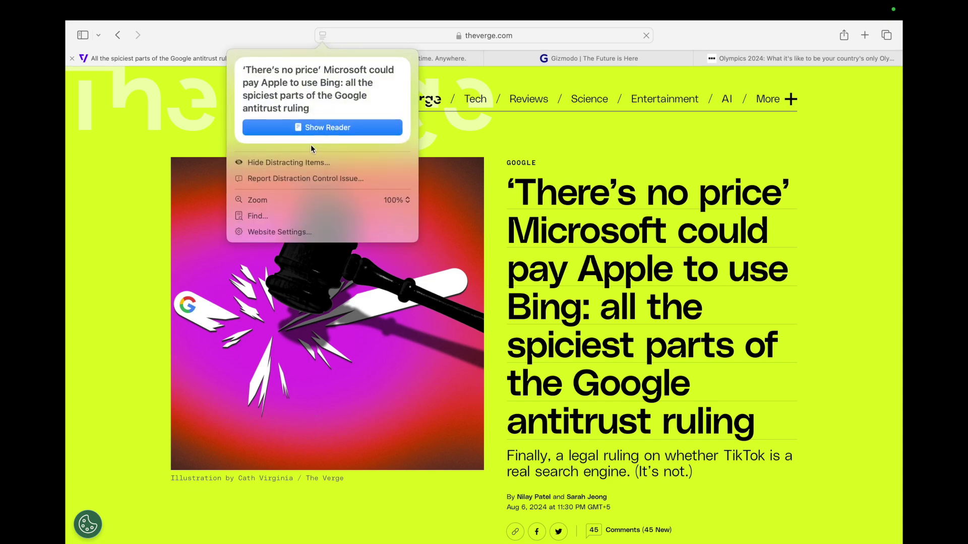
key("Return")
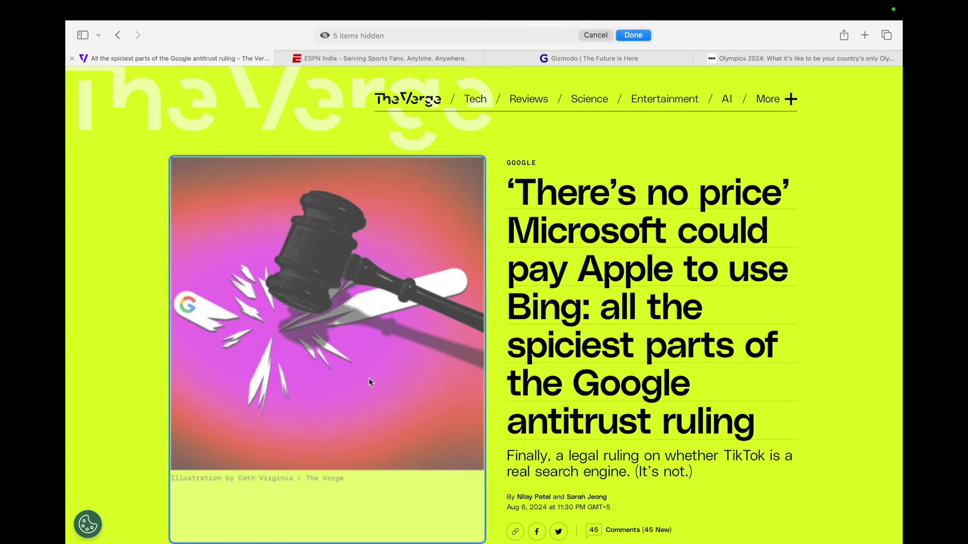
left_click(368, 379)
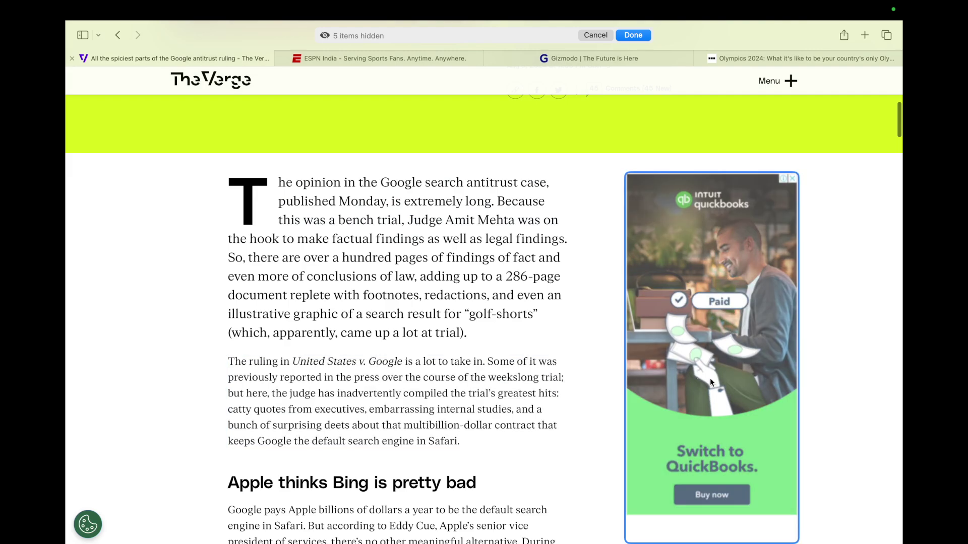
left_click(711, 381)
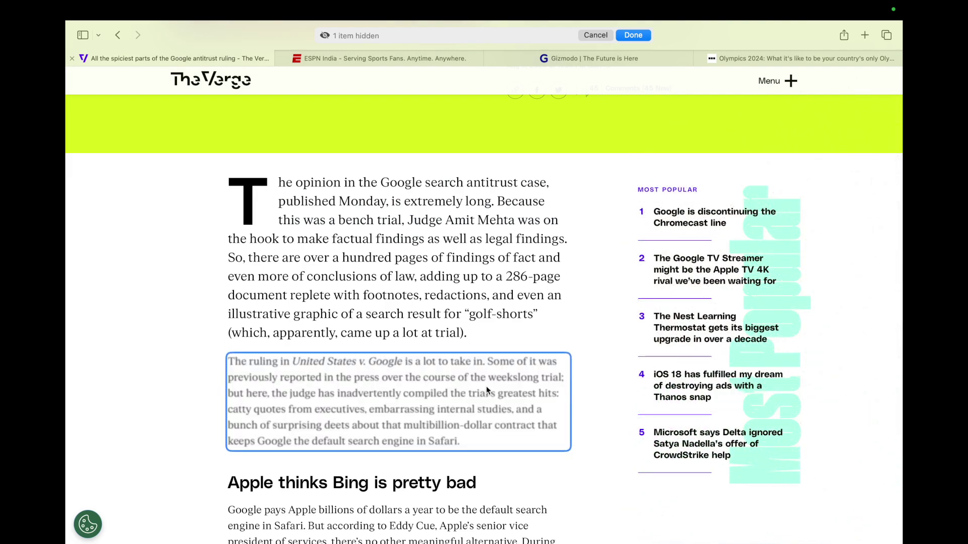
left_click(715, 288)
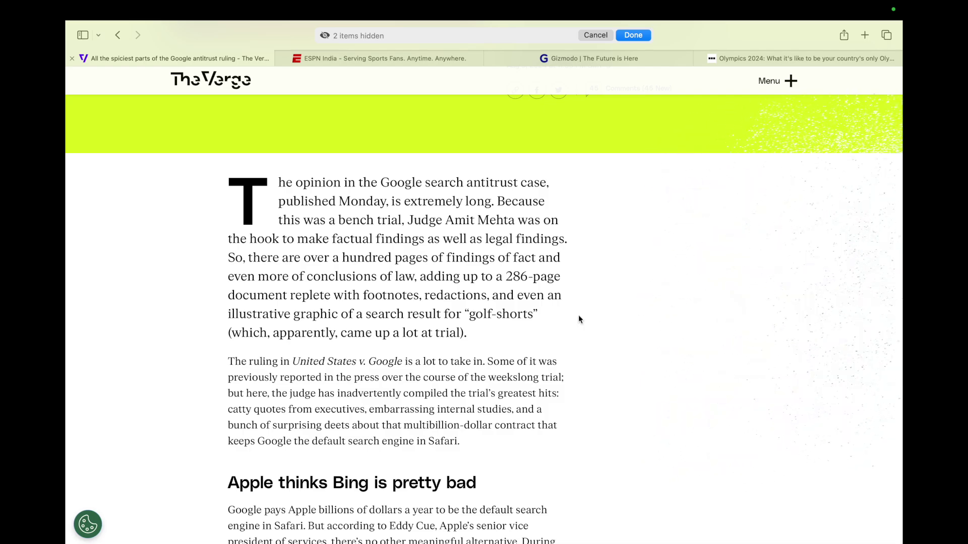
Hide the gavel illustration beside the article's headline and look over the rest of the article
scroll(431, 386, "up", 20)
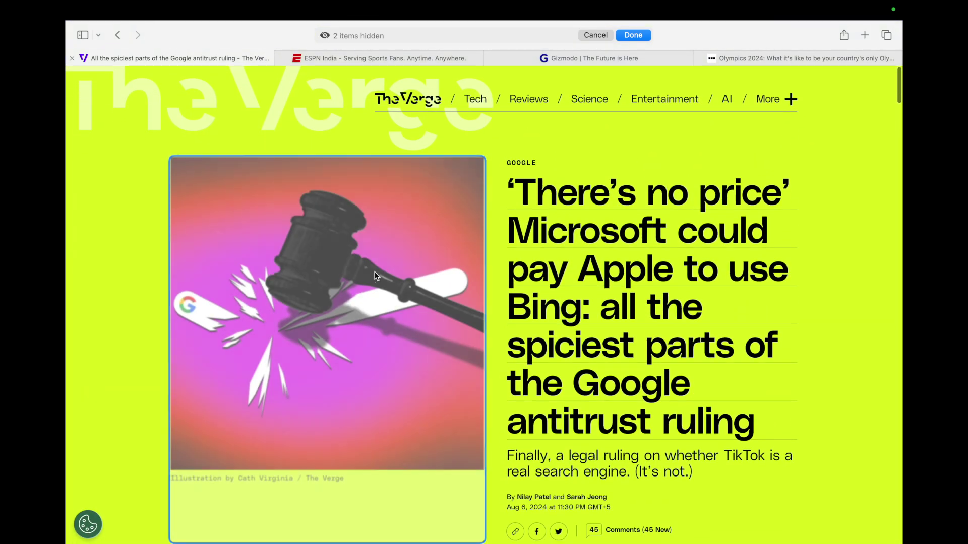
left_click(372, 274)
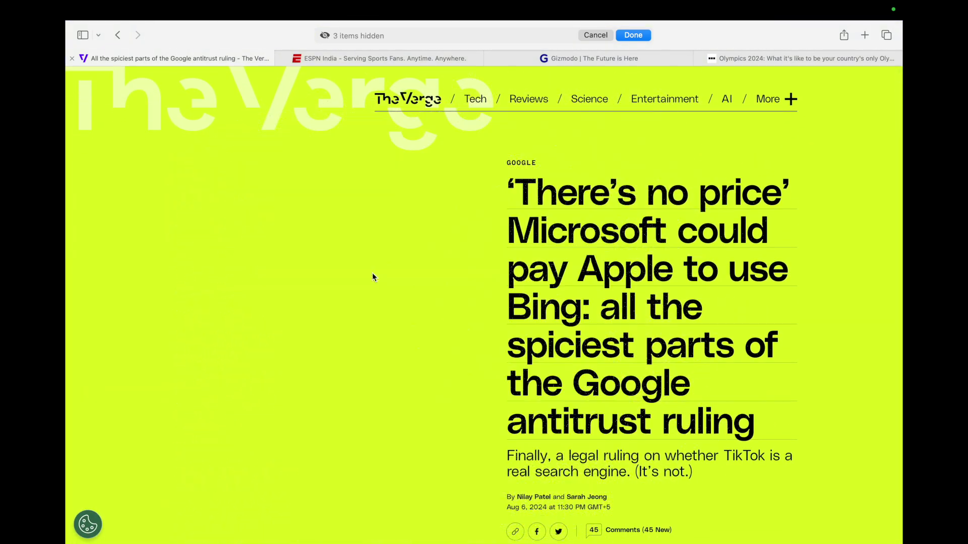
scroll(372, 273, "down", 15)
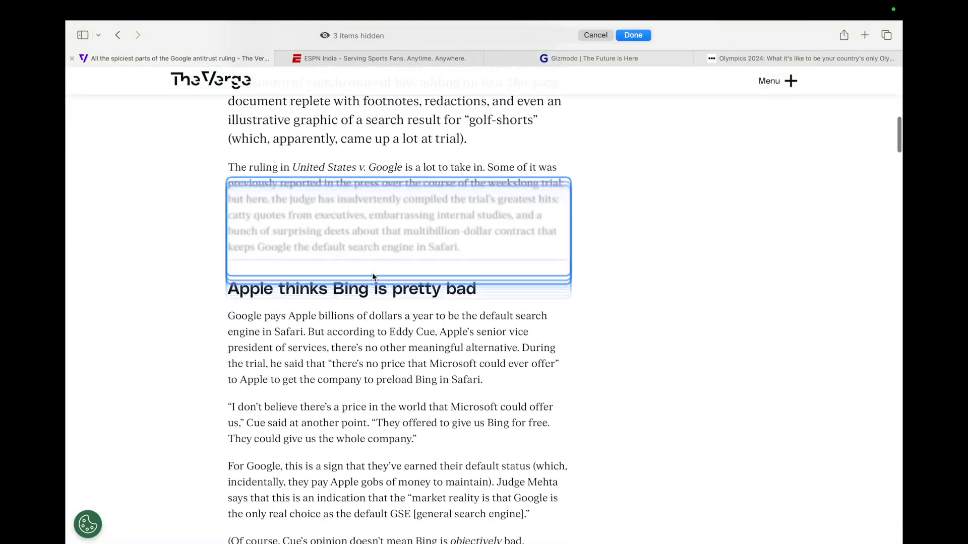
scroll(372, 275, "down", 20)
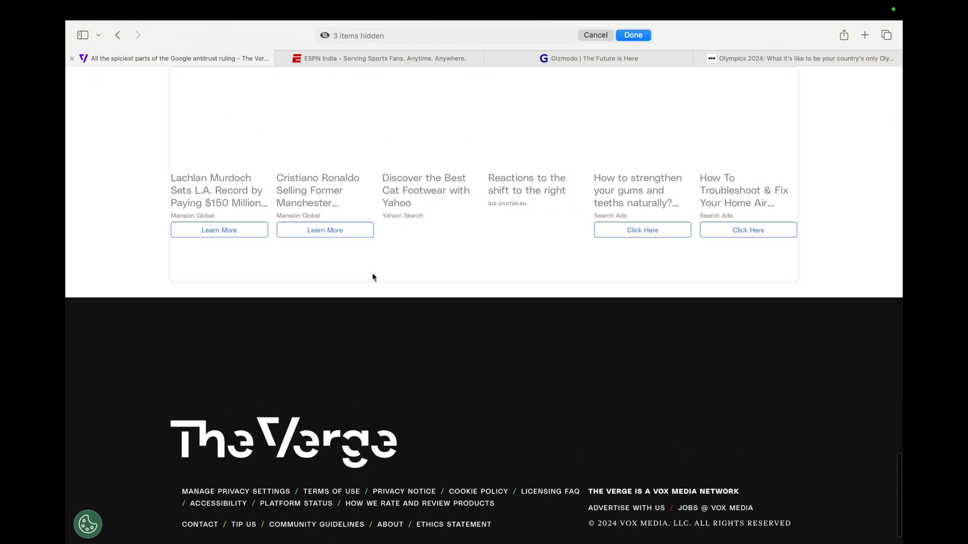
scroll(372, 275, "up", 5)
scroll(372, 273, "up", 20)
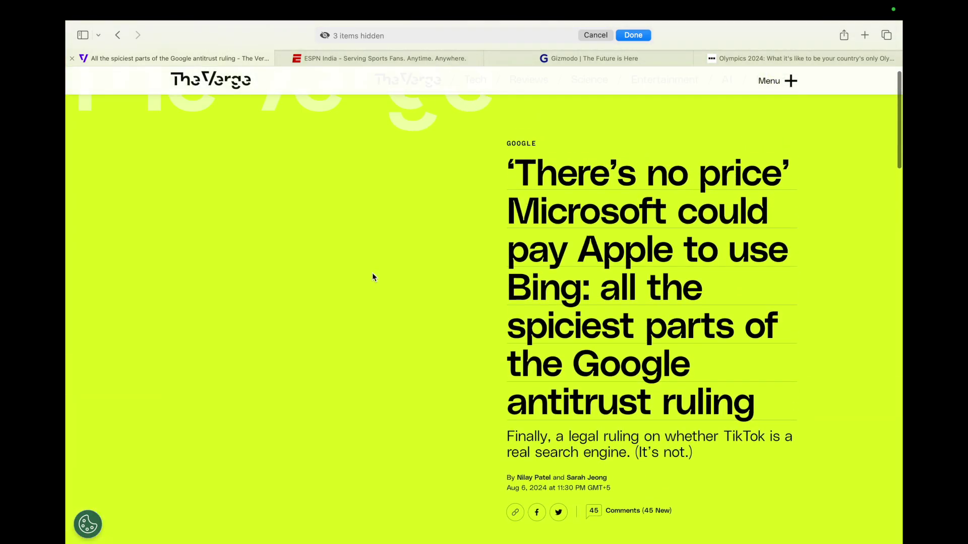
Finish hiding items on The Verge article and restore everything previously hidden on the website
scroll(372, 273, "down", 20)
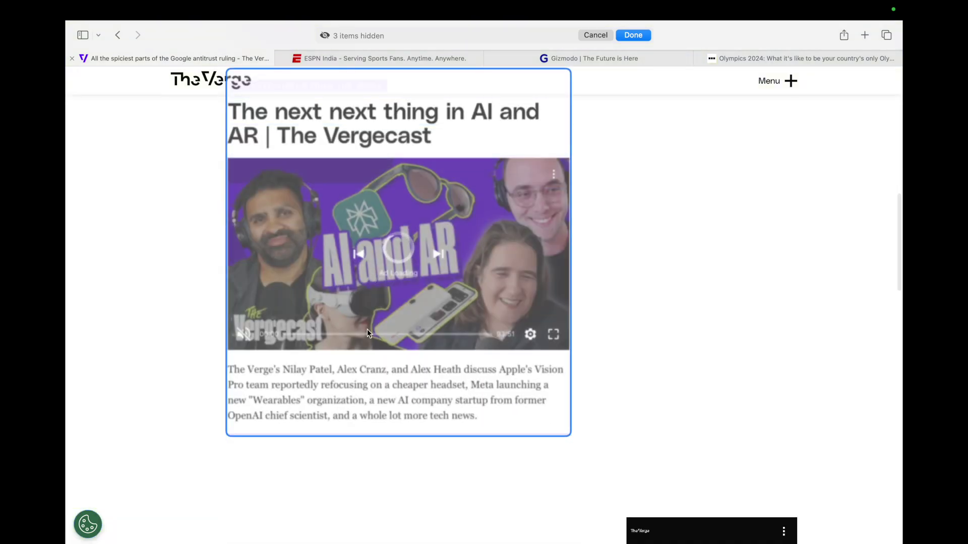
scroll(367, 333, "down", 8)
scroll(367, 333, "up", 20)
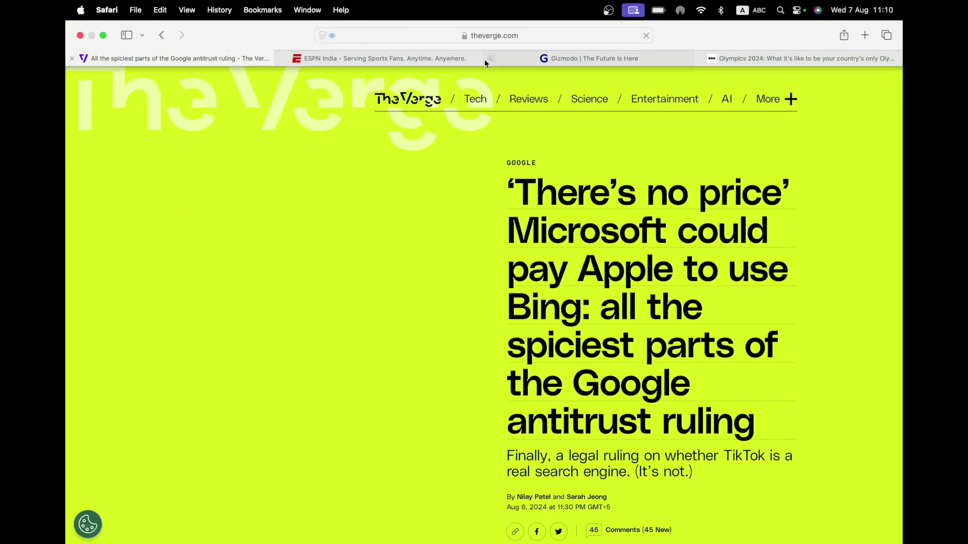
left_click(332, 36)
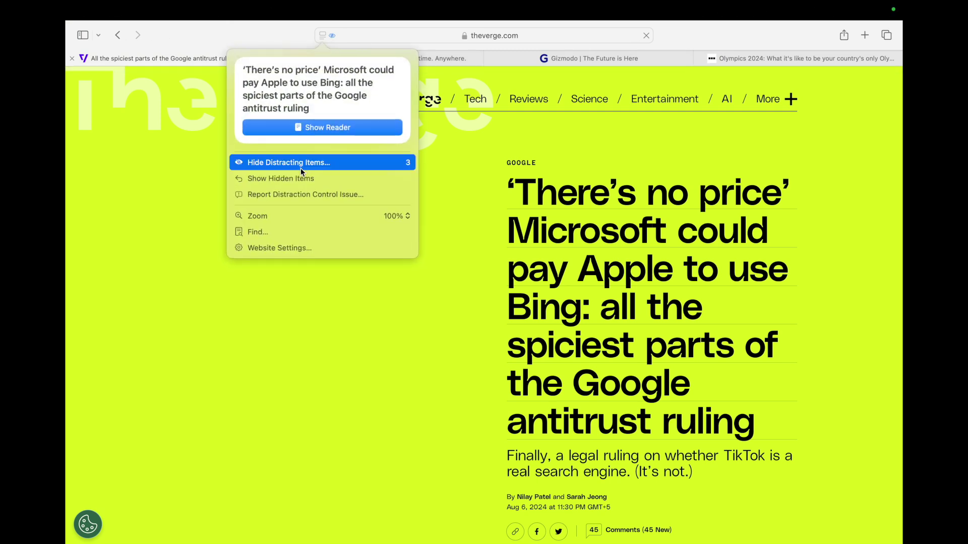
left_click(329, 183)
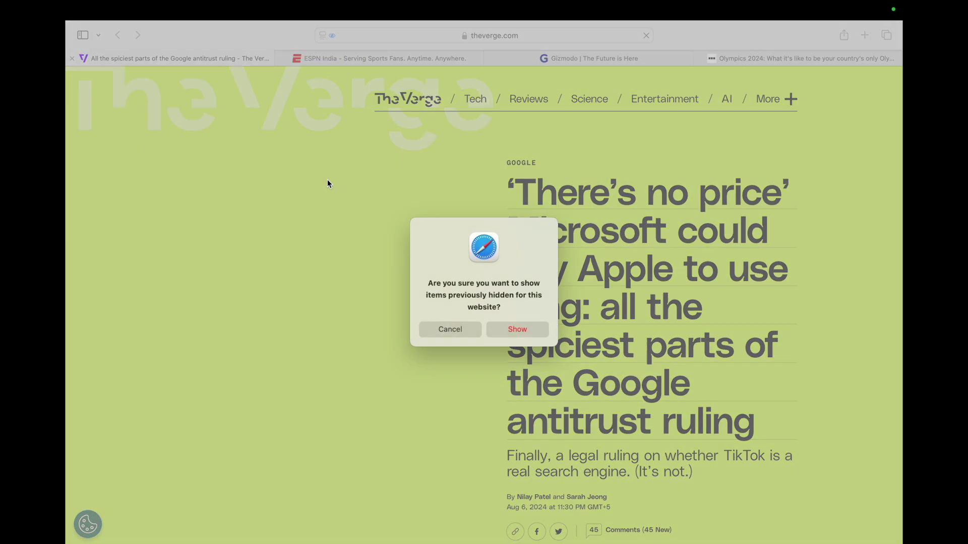
left_click(512, 332)
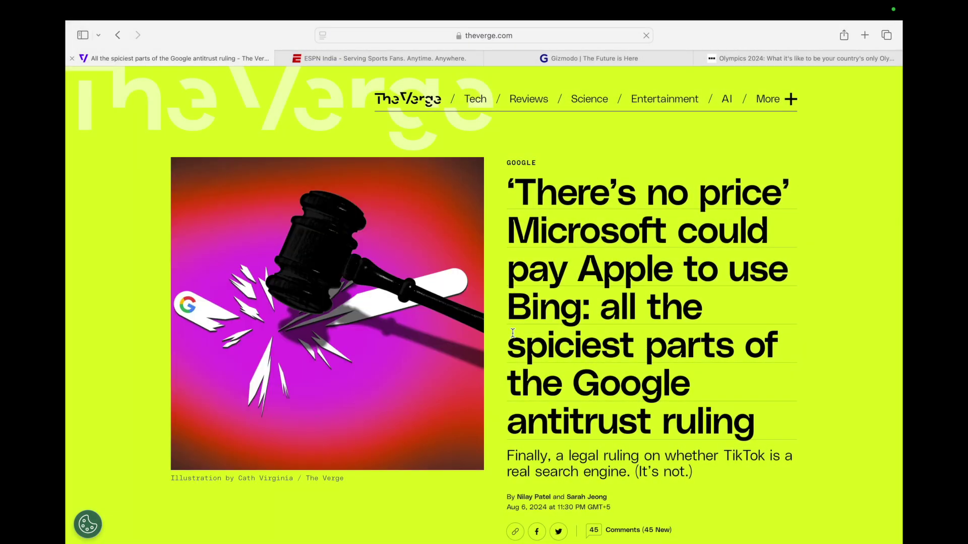
Switch to the open BBC article about being a country's only Olympian and look over the ads between its paragraphs
left_click(754, 60)
scroll(511, 353, "down", 15)
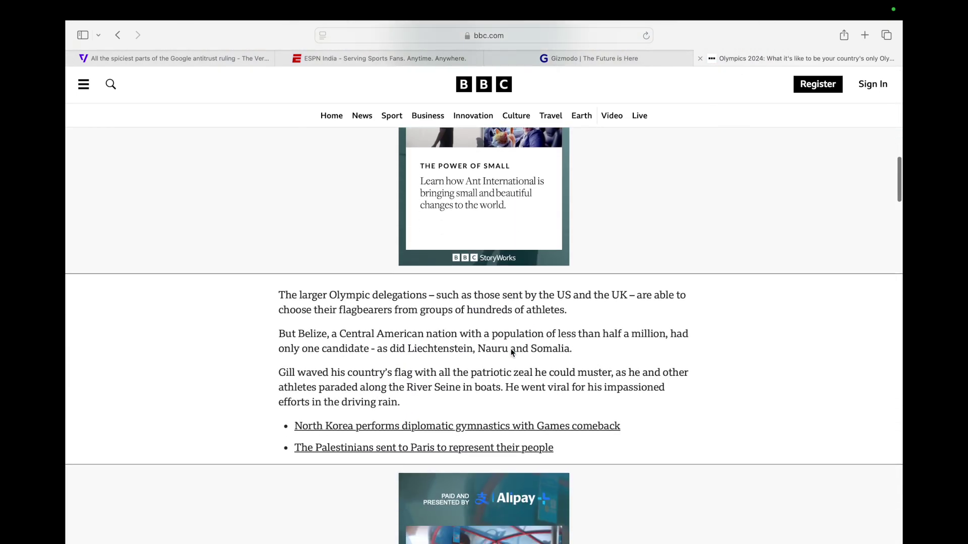
scroll(512, 352, "down", 5)
scroll(327, 441, "down", 20)
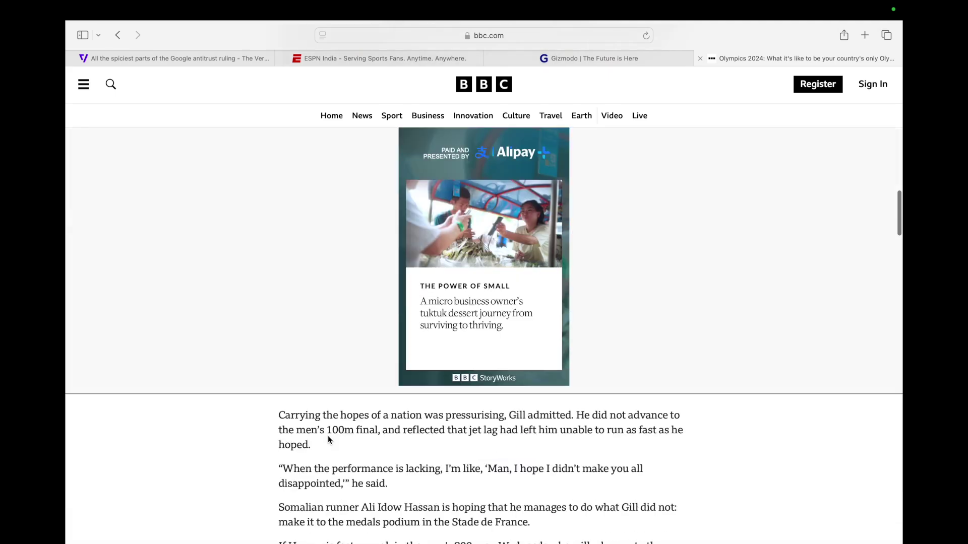
scroll(328, 439, "down", 10)
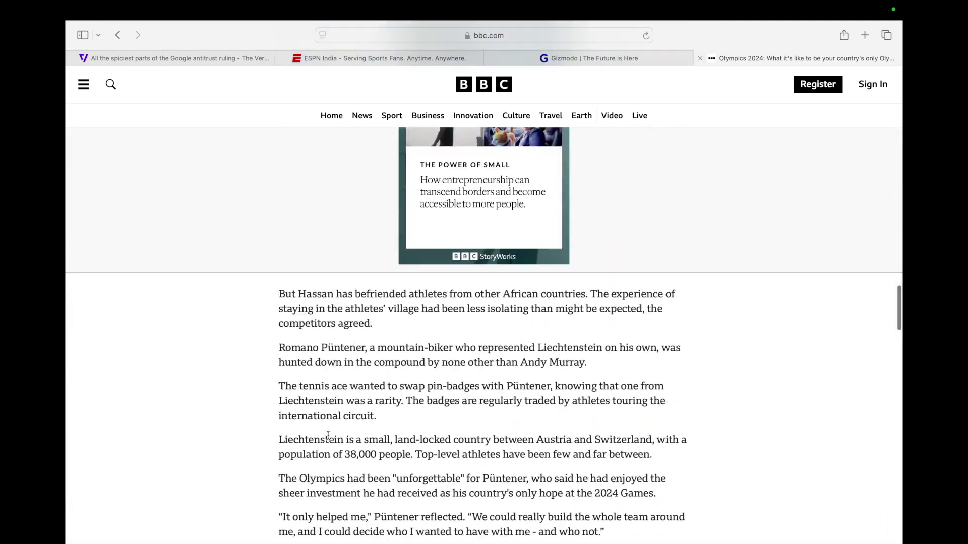
scroll(327, 436, "up", 20)
scroll(329, 436, "up", 10)
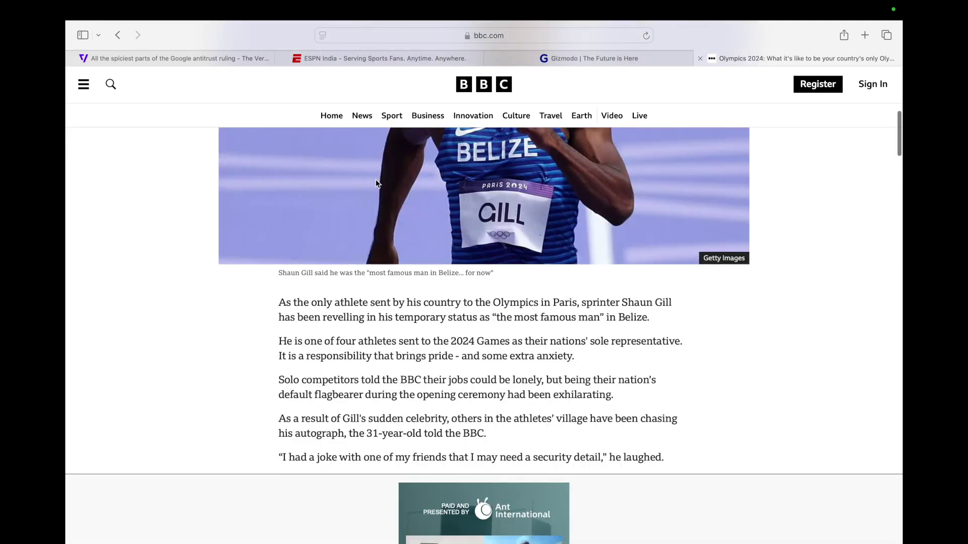
Use Hide Distracting Items to hide the US Election Unspun banner above the BBC article's headline
left_click(323, 35)
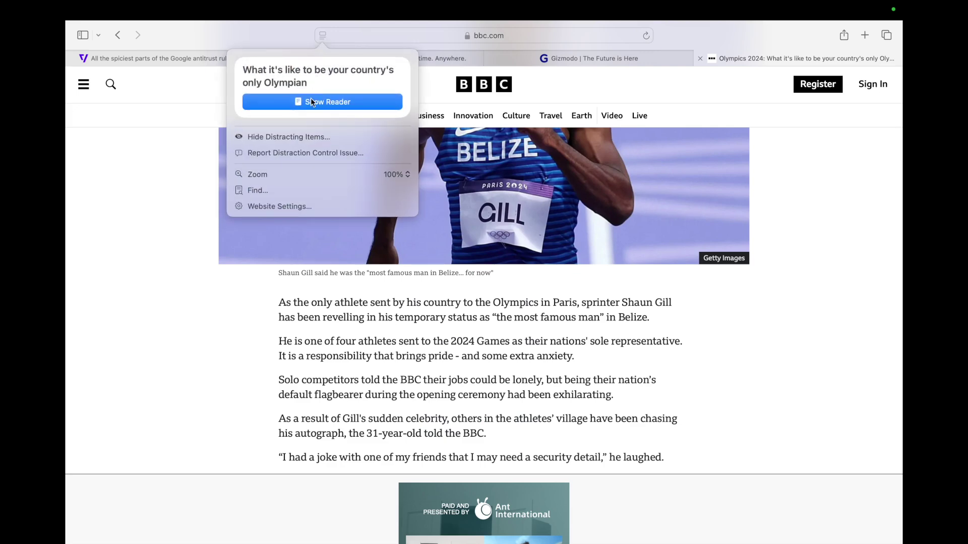
left_click(288, 136)
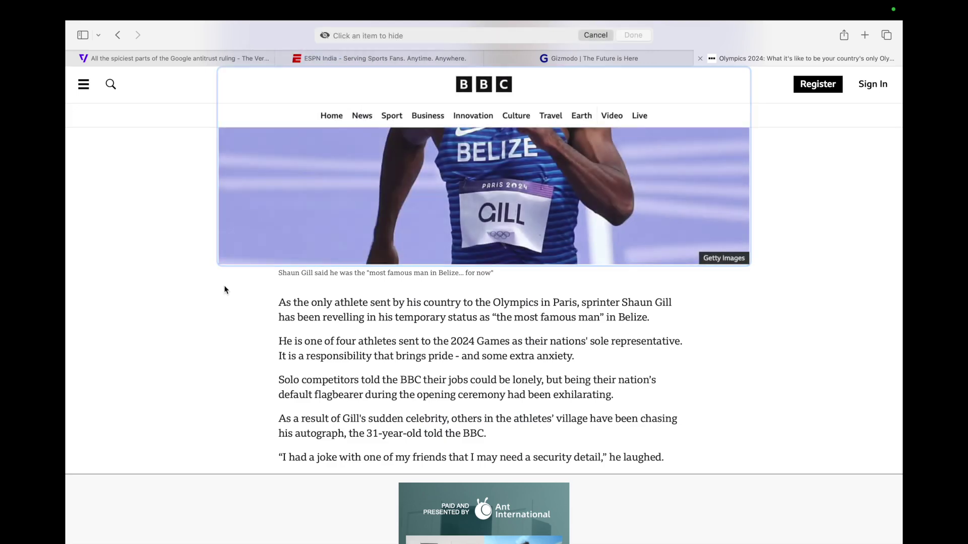
scroll(212, 312, "up", 8)
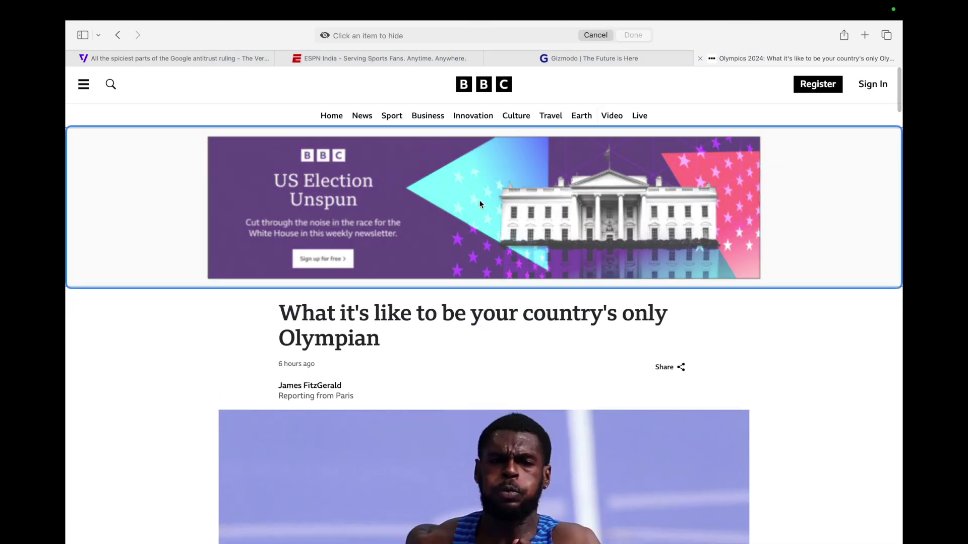
left_click(479, 201)
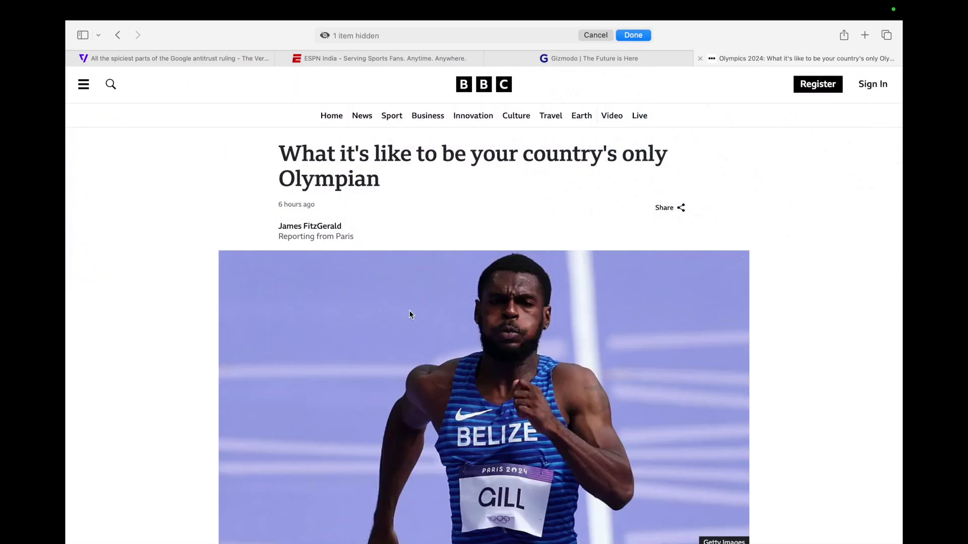
Hide the Ant International ad above the Olympic delegations paragraph and the Alipay+ ad below the related links
scroll(409, 313, "down", 15)
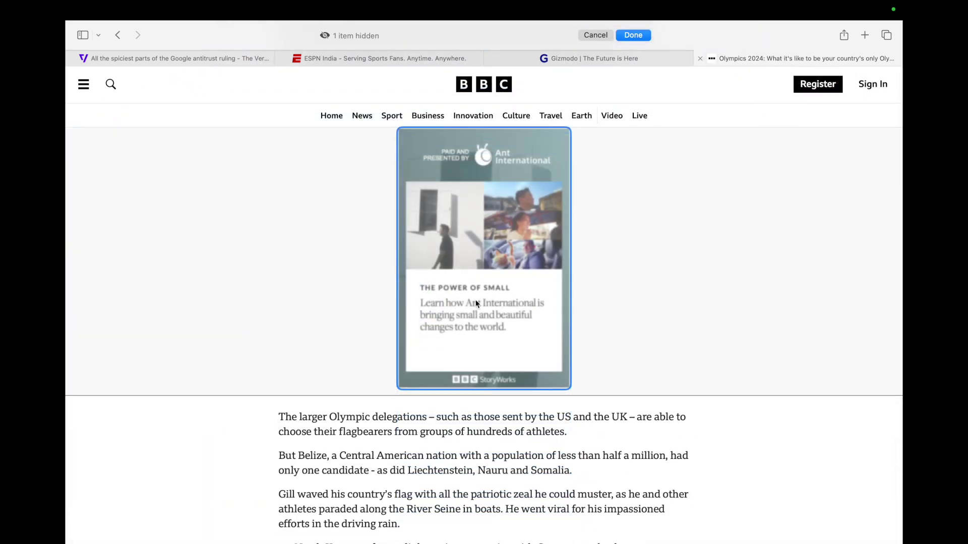
left_click(476, 302)
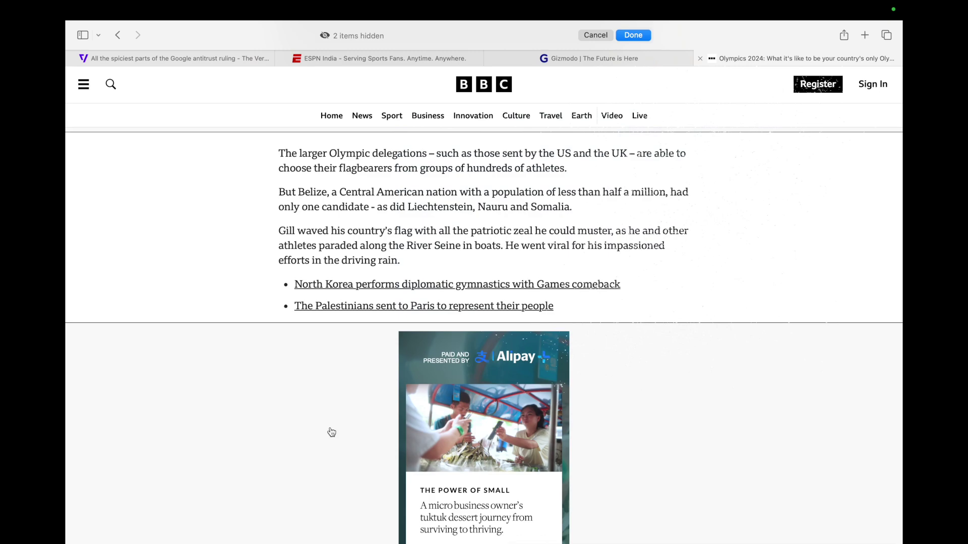
scroll(361, 462, "down", 3)
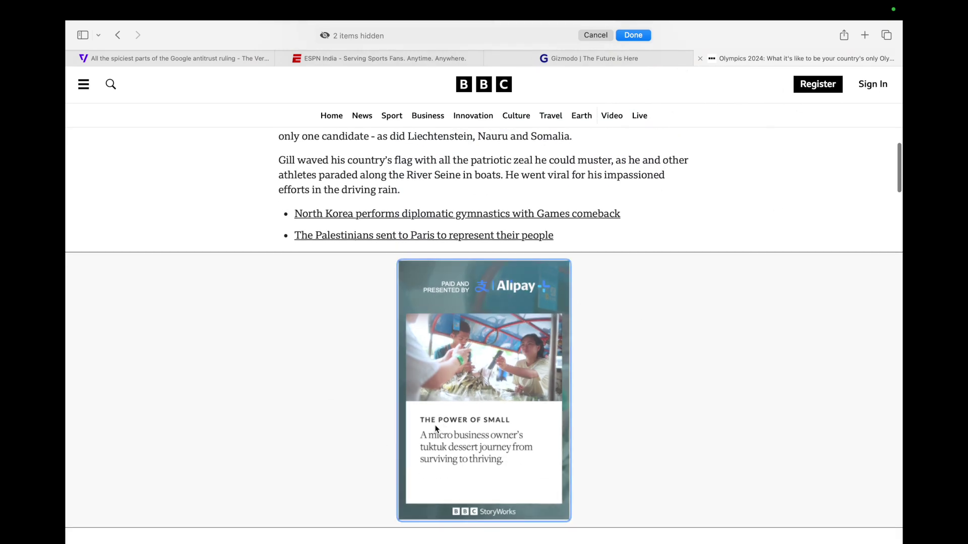
left_click(447, 421)
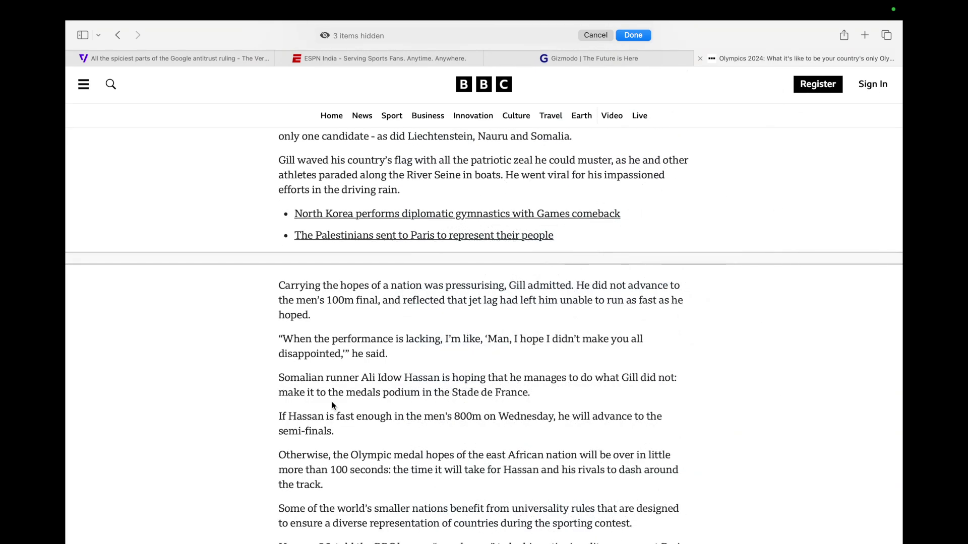
Hide the Ant International ad below the Somalia boat photo and the Alipay+ ad below the mountain biker photo
scroll(332, 405, "down", 8)
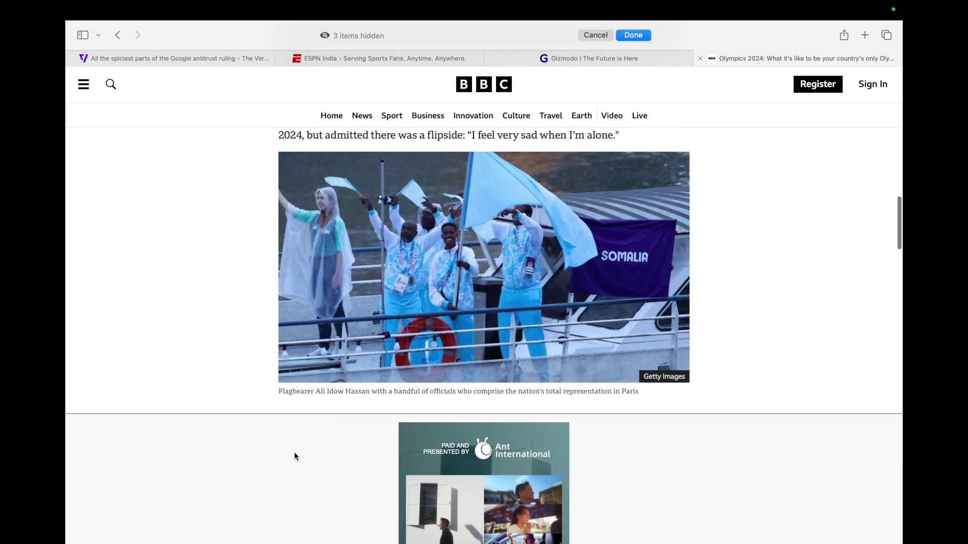
scroll(295, 452, "down", 2)
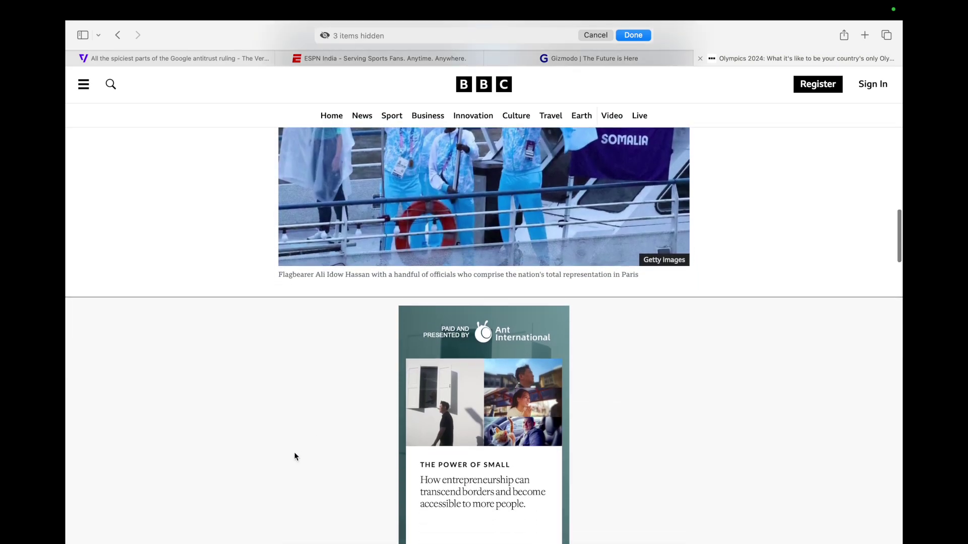
left_click(436, 445)
scroll(436, 445, "down", 7)
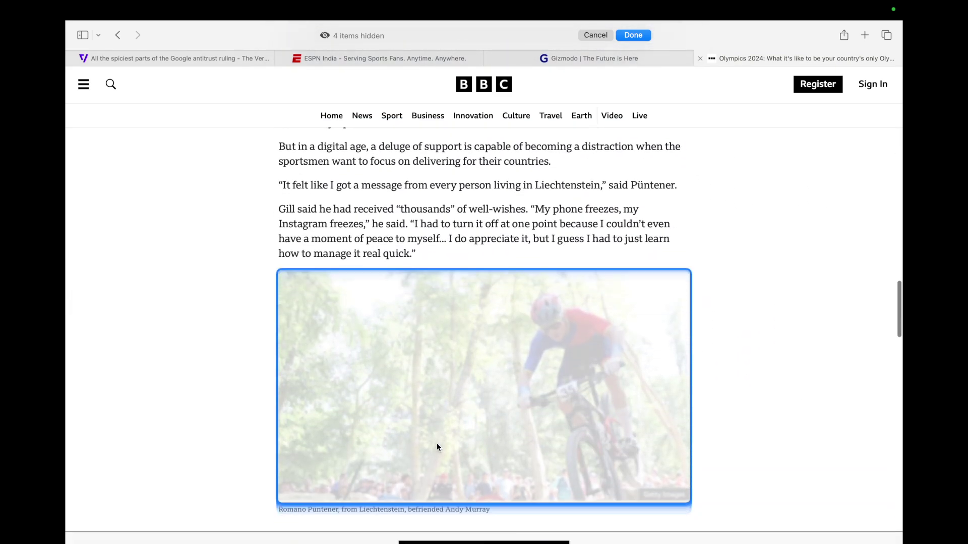
scroll(437, 447, "down", 10)
scroll(436, 447, "up", 4)
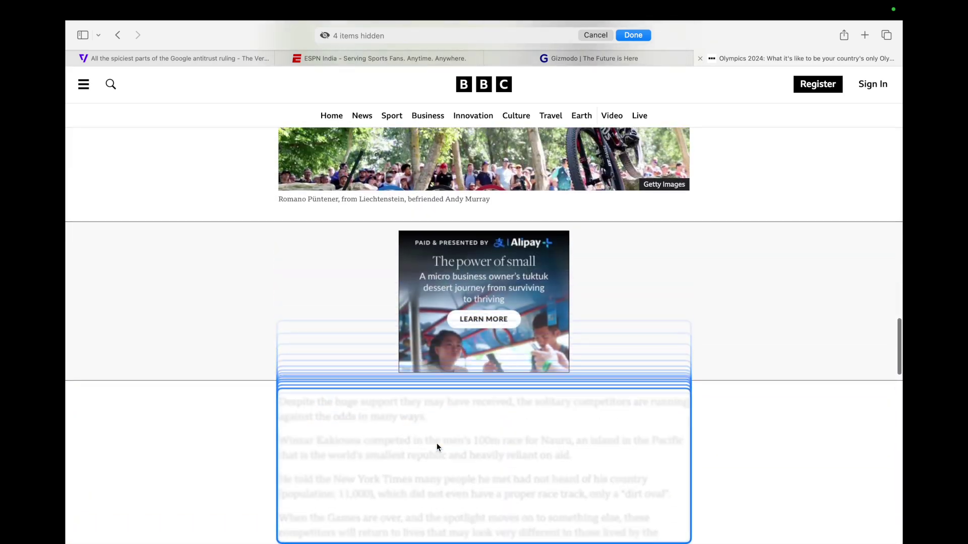
left_click(480, 331)
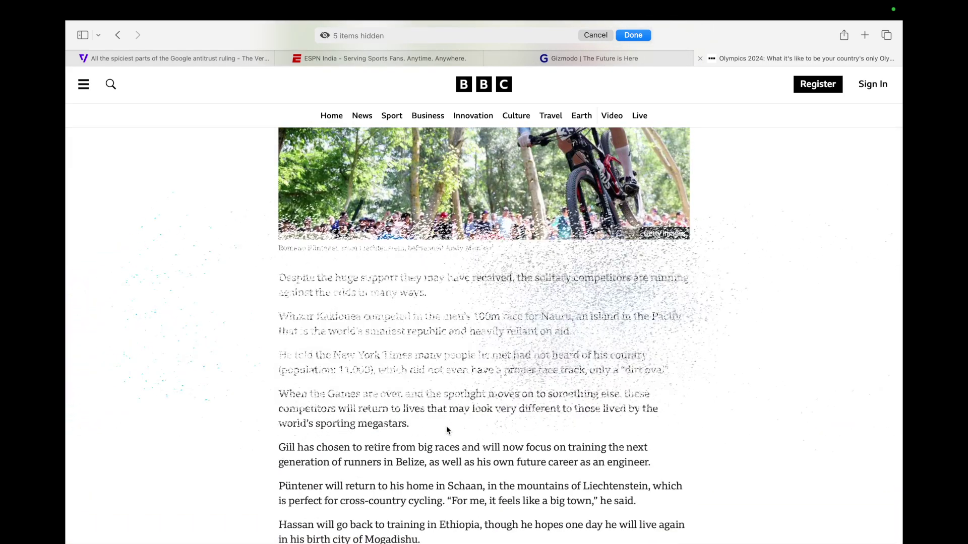
Hide the 'I fled Afghanistan to achieve my Olympic dream' story in the More list and save the hidden items
scroll(446, 426, "down", 15)
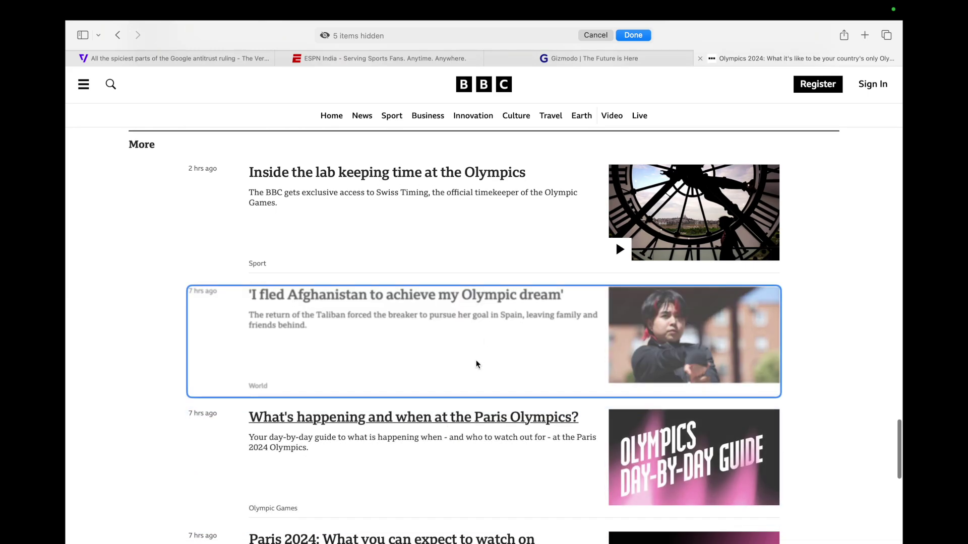
left_click(459, 321)
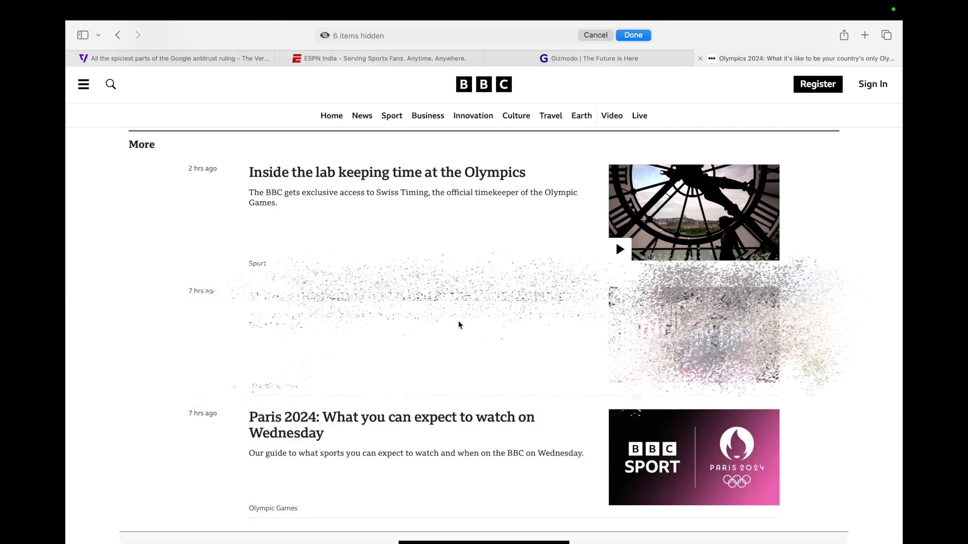
scroll(458, 320, "up", 20)
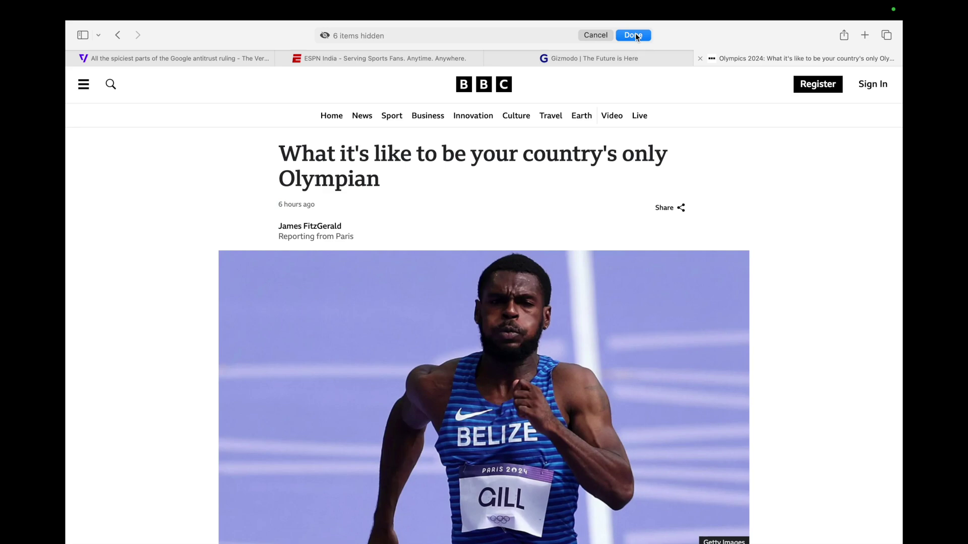
mouse_move(366, 16)
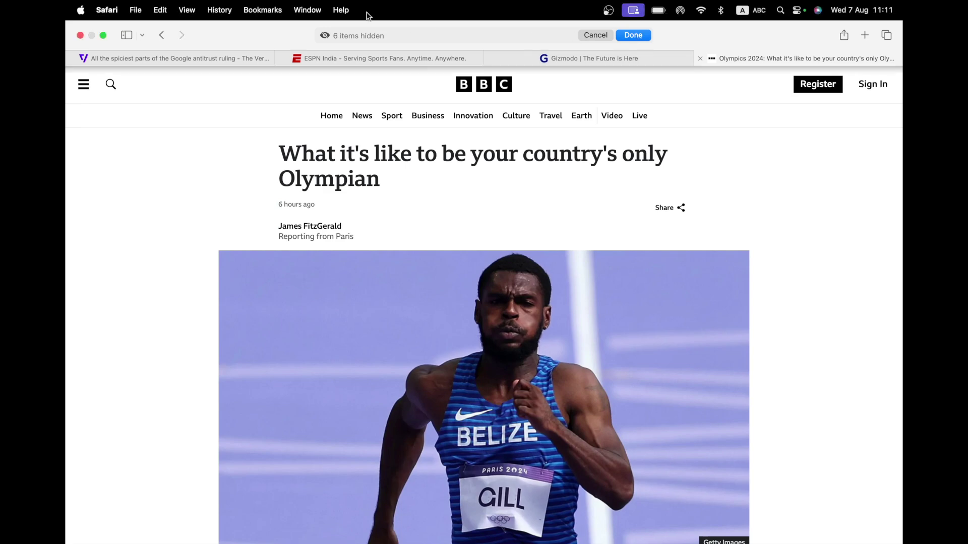
left_click(640, 38)
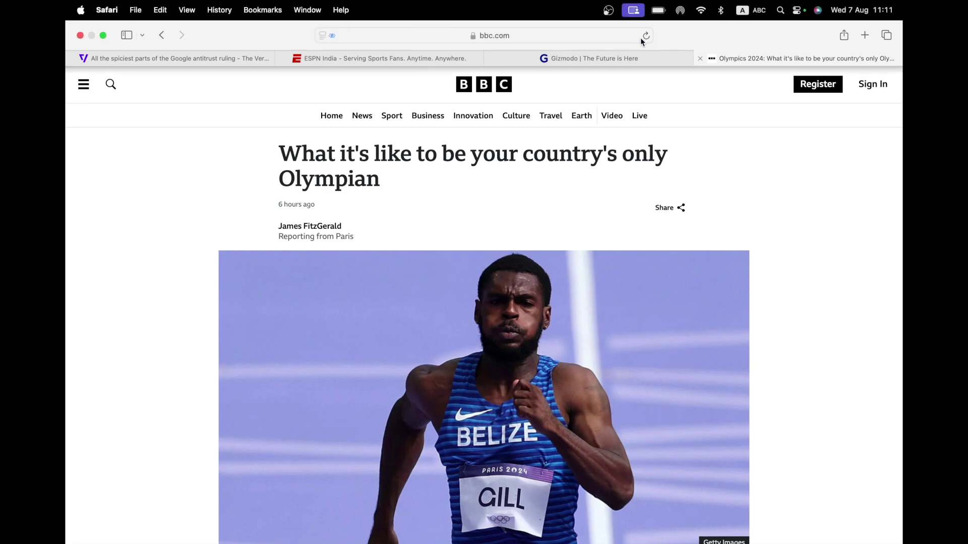
Reload the BBC article and check the spots of the hidden ads throughout the page for new ads
left_click(647, 36)
scroll(425, 296, "down", 20)
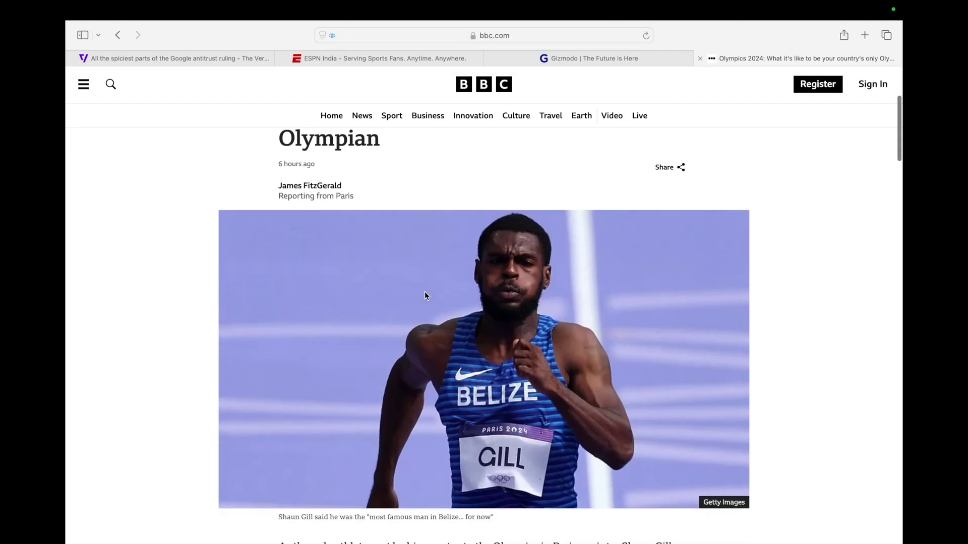
scroll(424, 292, "down", 8)
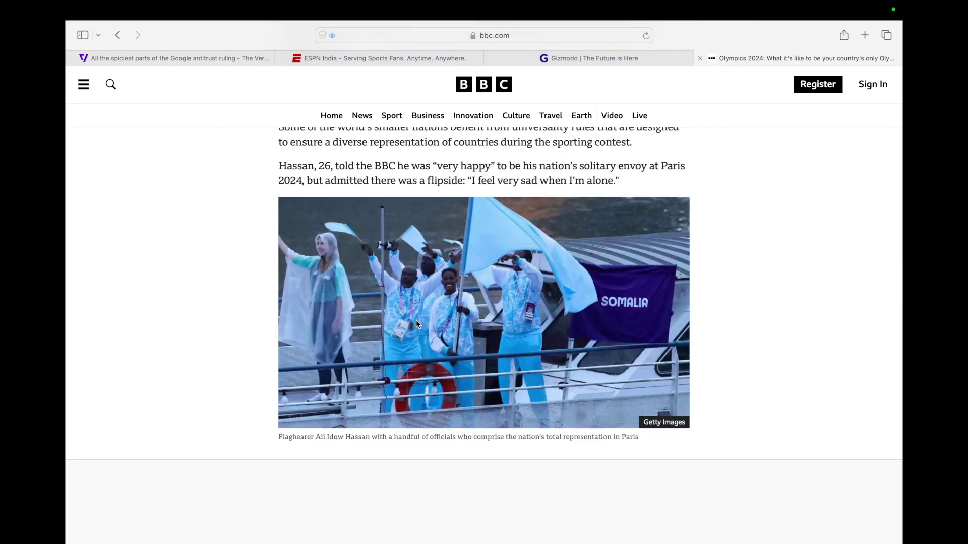
scroll(416, 319, "down", 15)
scroll(415, 320, "down", 10)
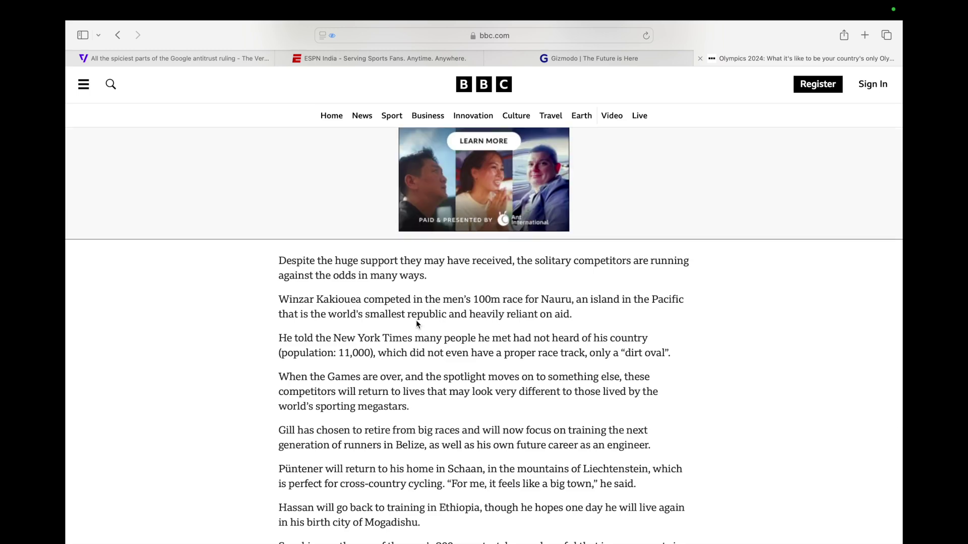
scroll(416, 323, "up", 5)
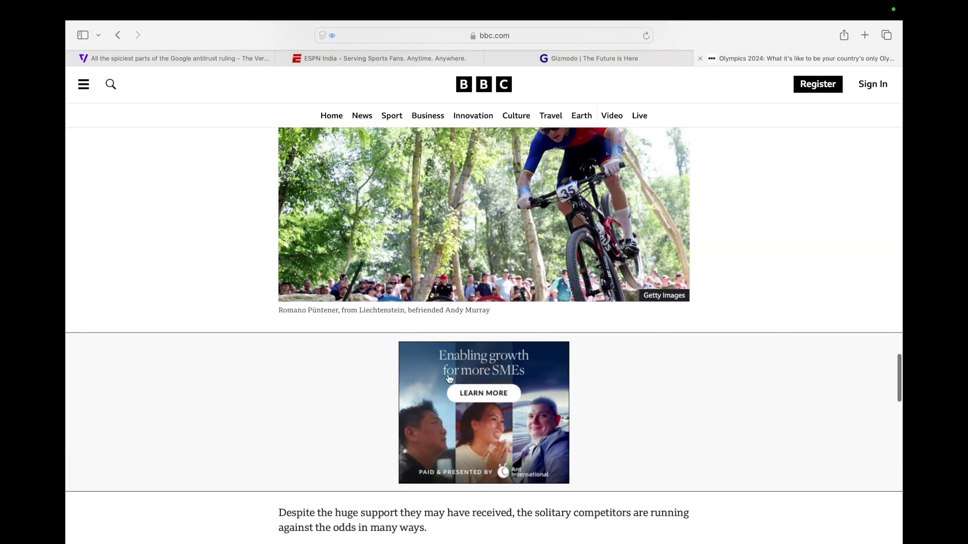
scroll(452, 376, "up", 5)
scroll(452, 376, "up", 10)
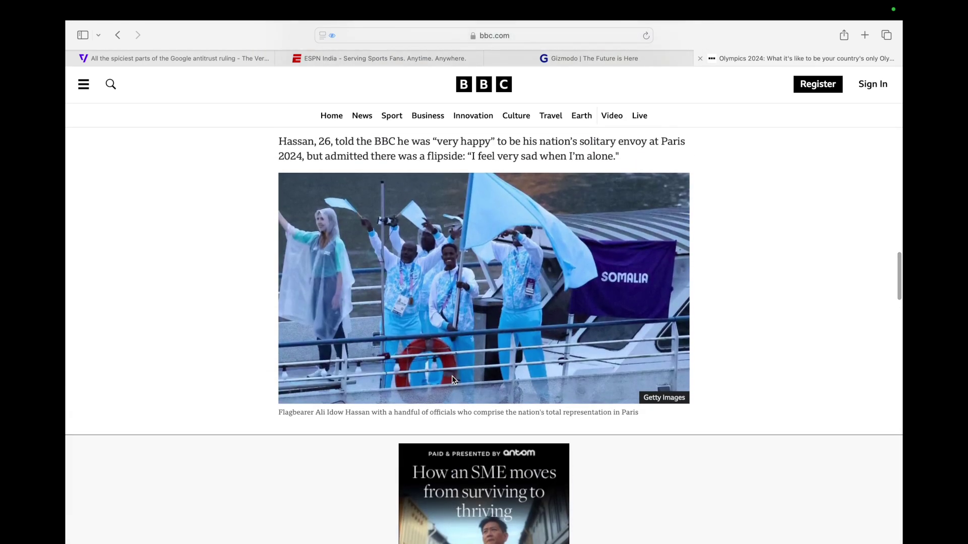
scroll(452, 379, "down", 8)
scroll(452, 379, "up", 2)
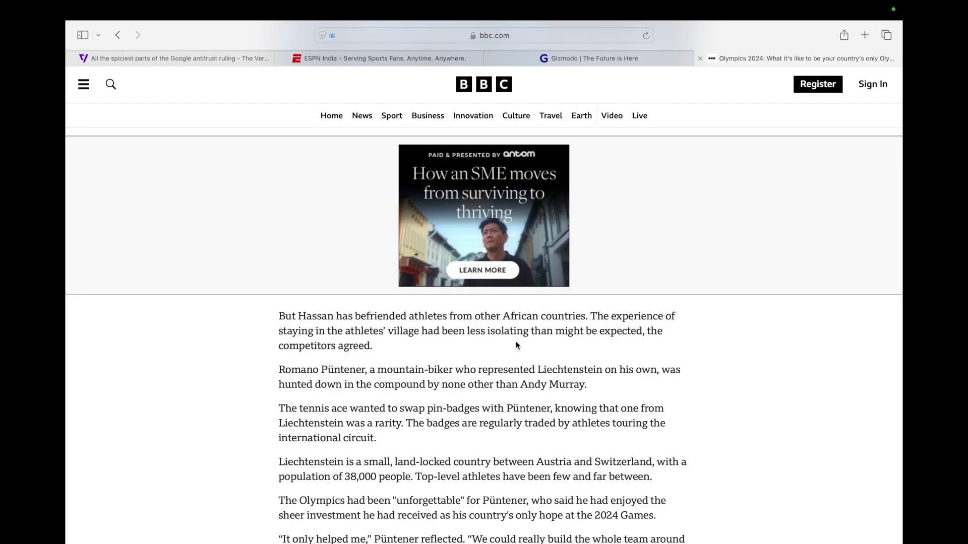
scroll(515, 346, "down", 10)
scroll(516, 346, "up", 4)
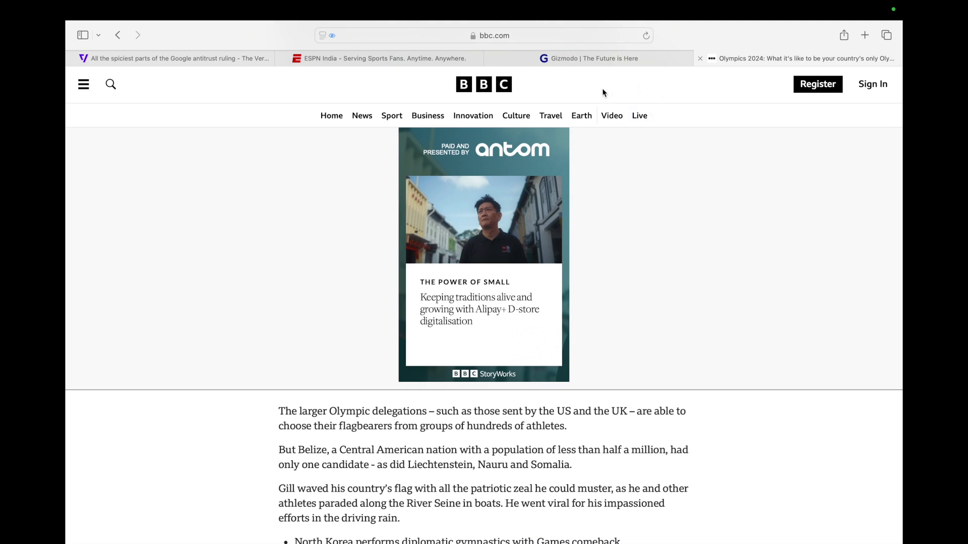
scroll(411, 264, "up", 10)
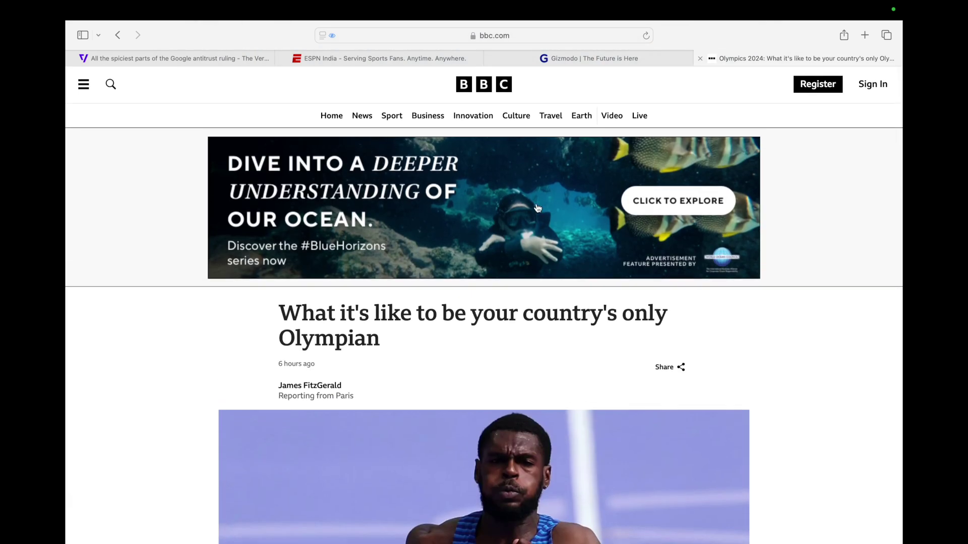
mouse_move(709, 4)
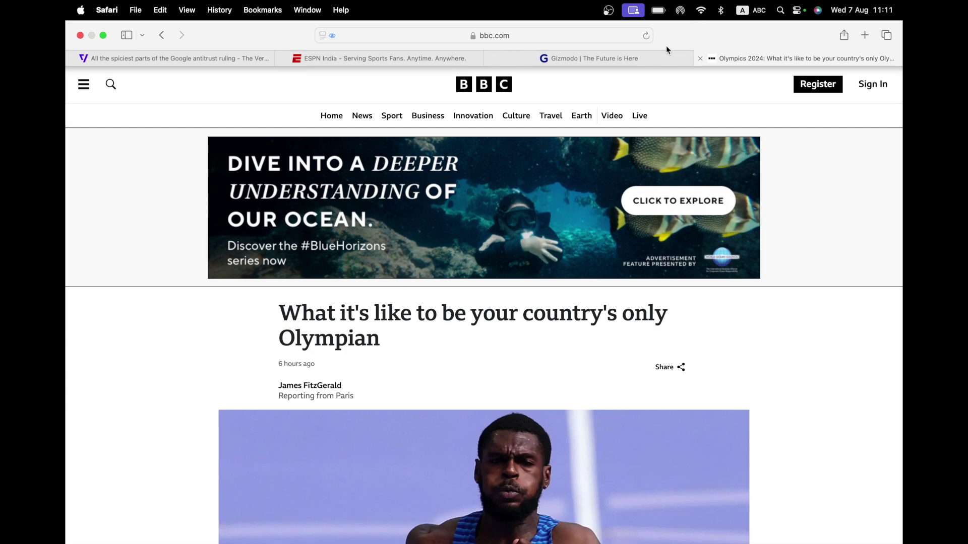
left_click(609, 10)
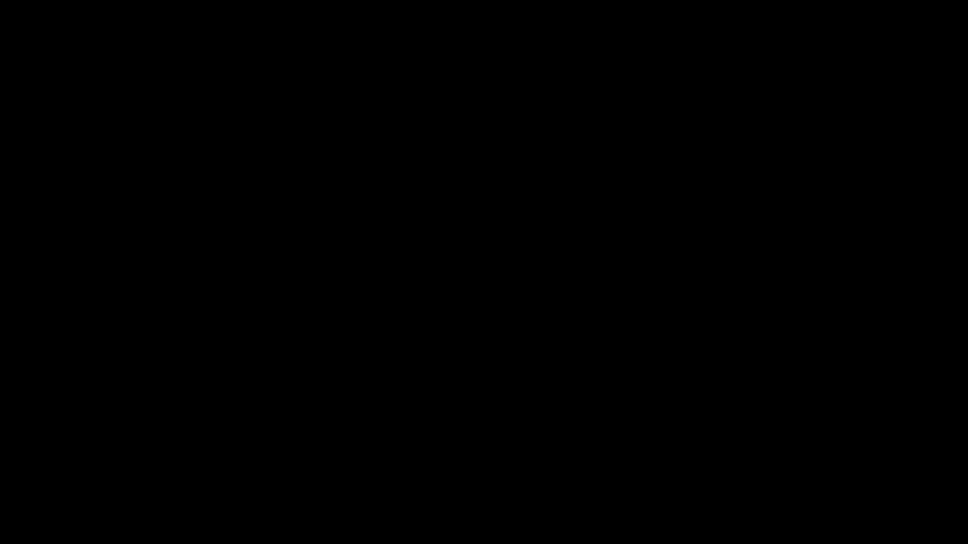